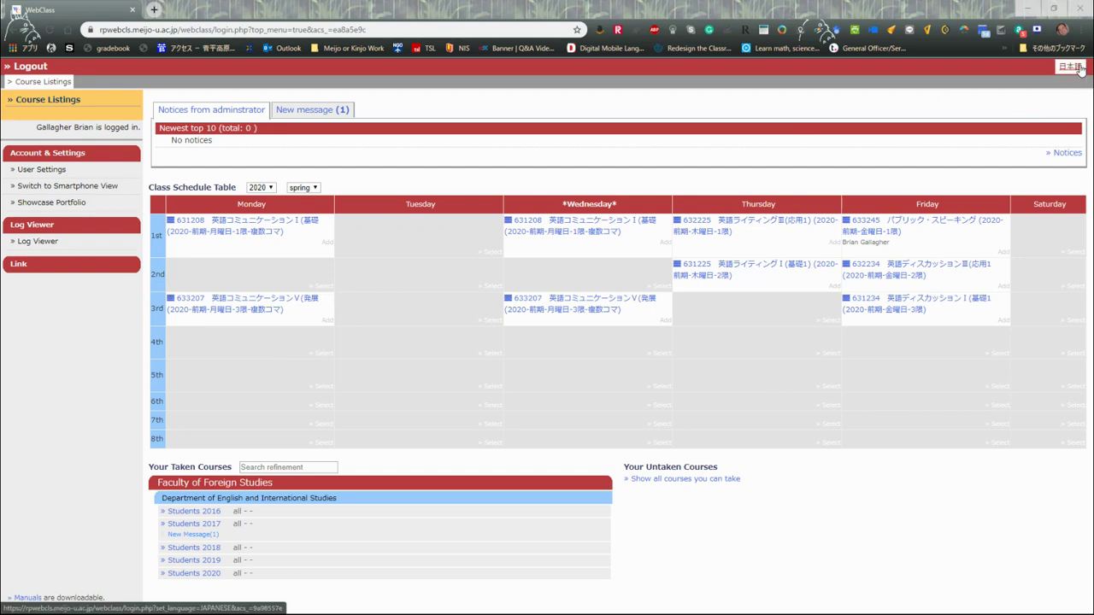
With the site back in English, open course 631208's General Course Information and highlight the macmillaneducationeverywhere.com URL
left_click(1074, 68)
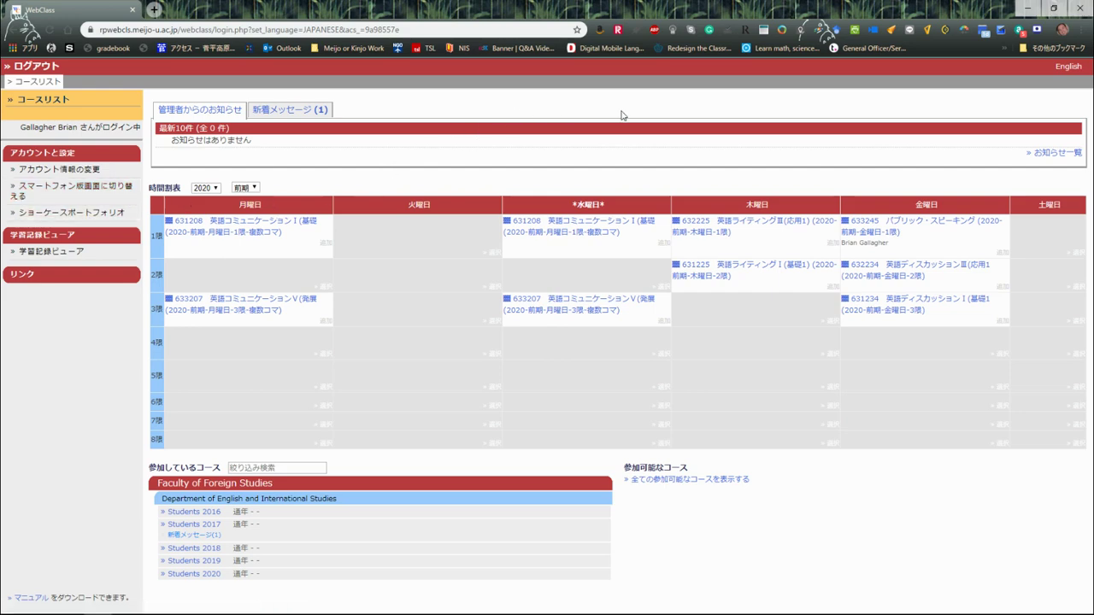
left_click(1070, 68)
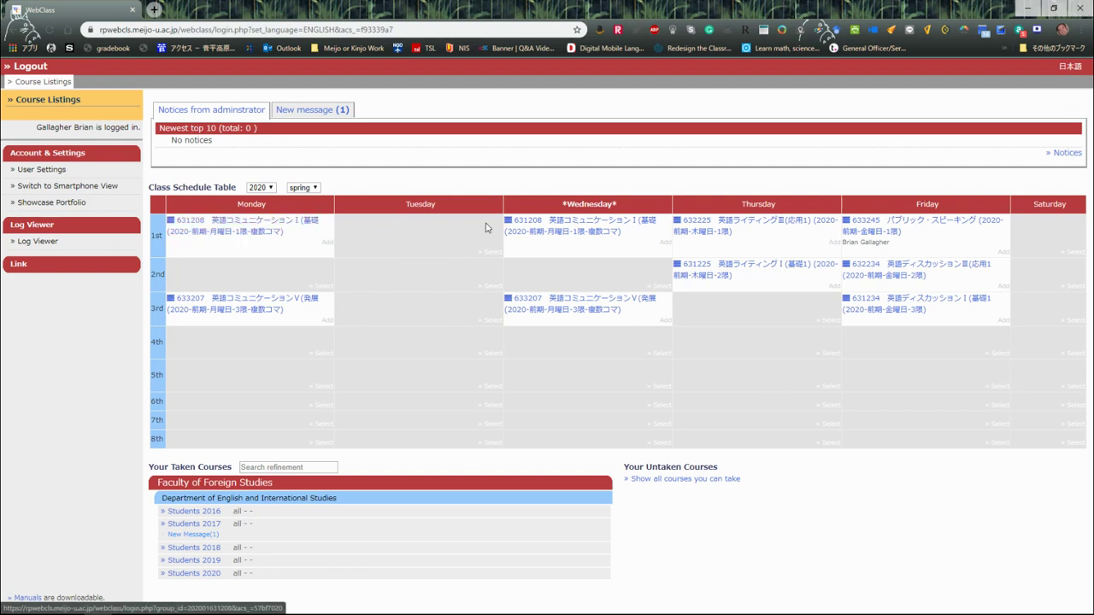
left_click(247, 232)
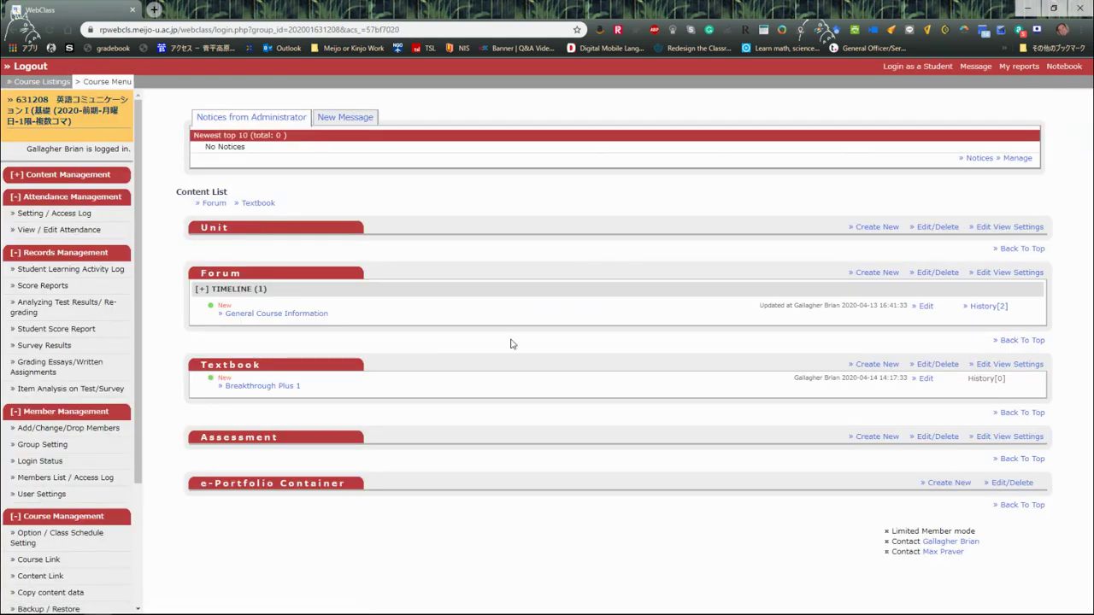
left_click(303, 317)
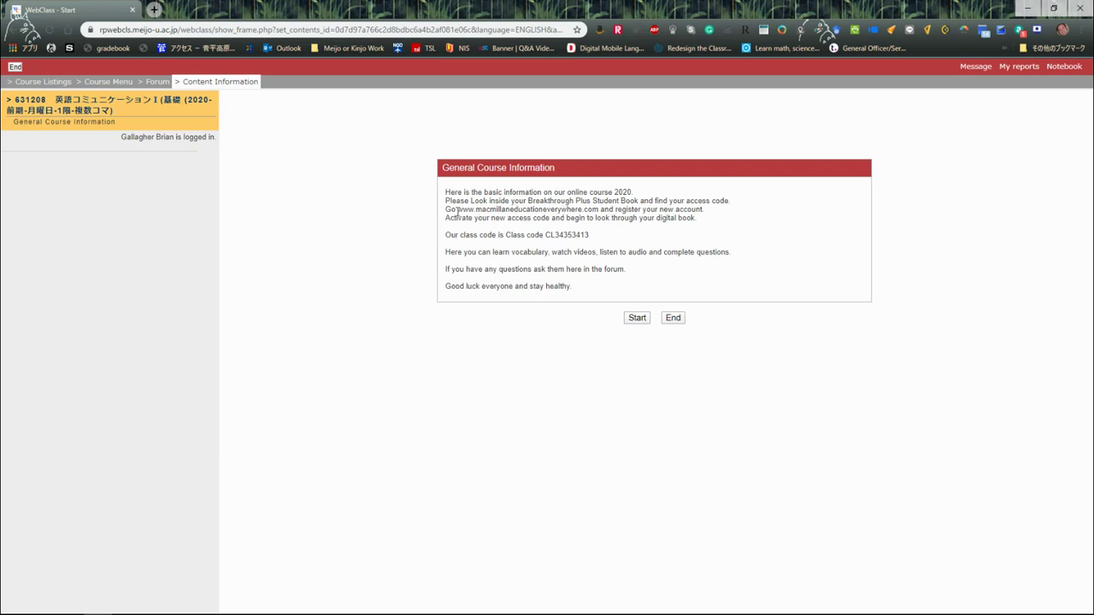
left_click_drag(457, 211, 599, 212)
key("ctrl+c")
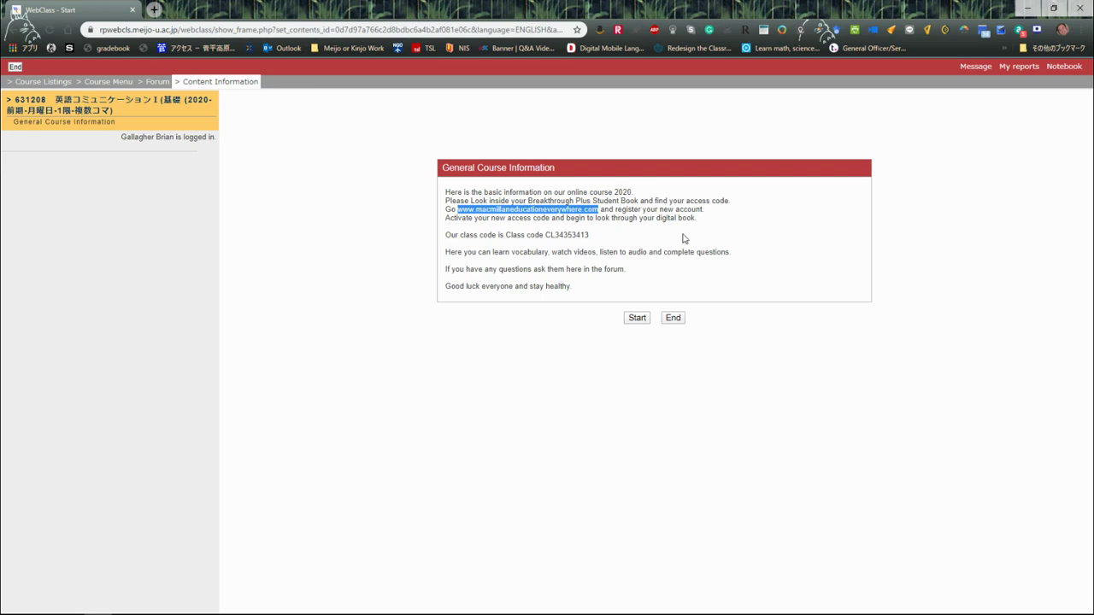
Paste the copied Macmillan web address into a new Chrome tab and load it
left_click(153, 10)
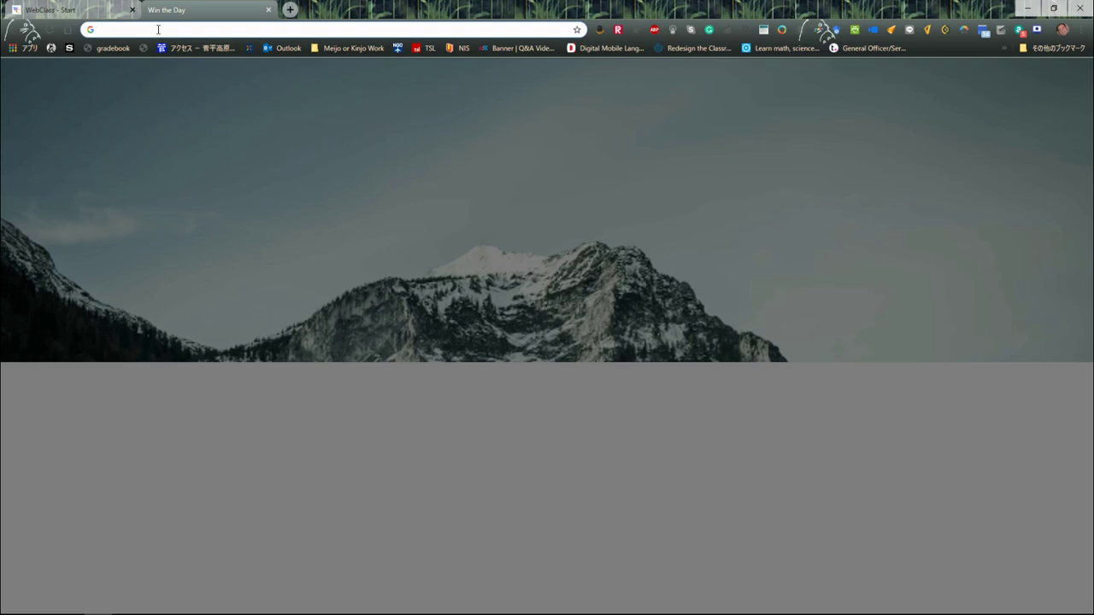
right_click(158, 29)
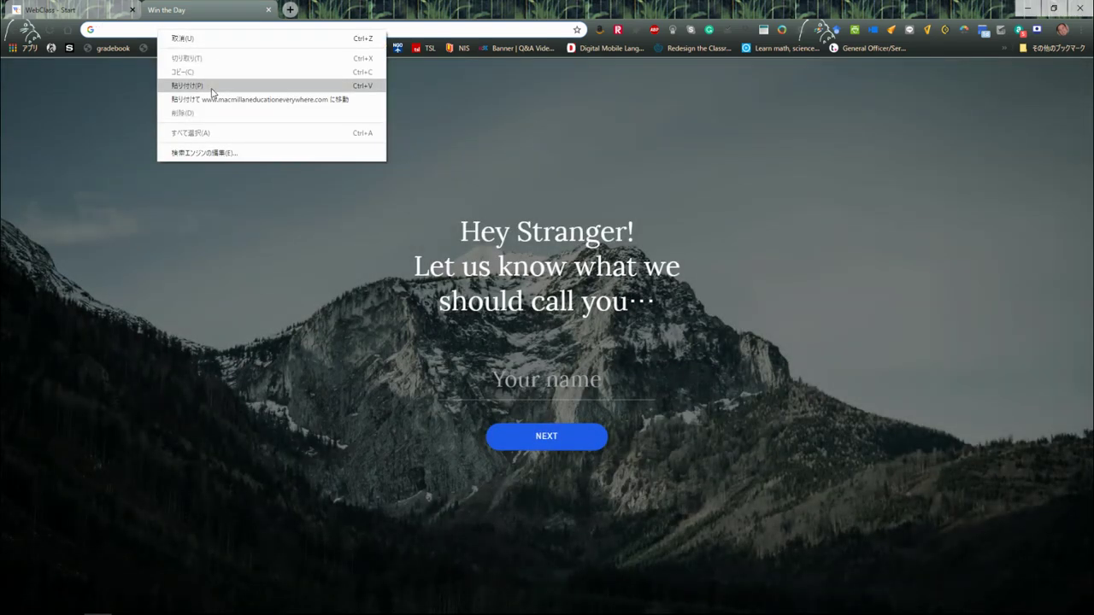
left_click(211, 86)
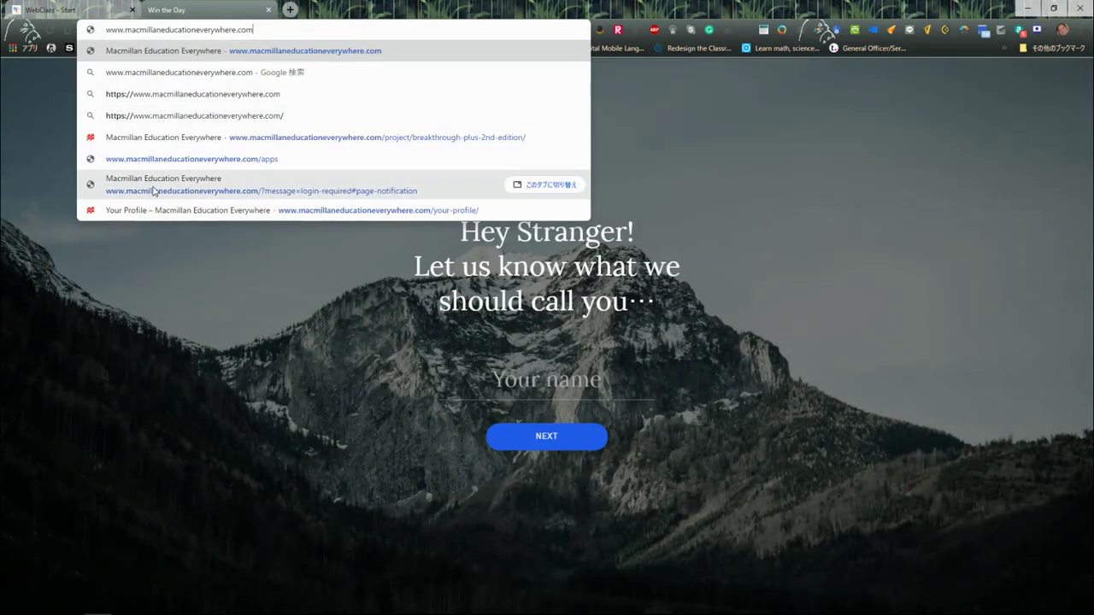
key("Return")
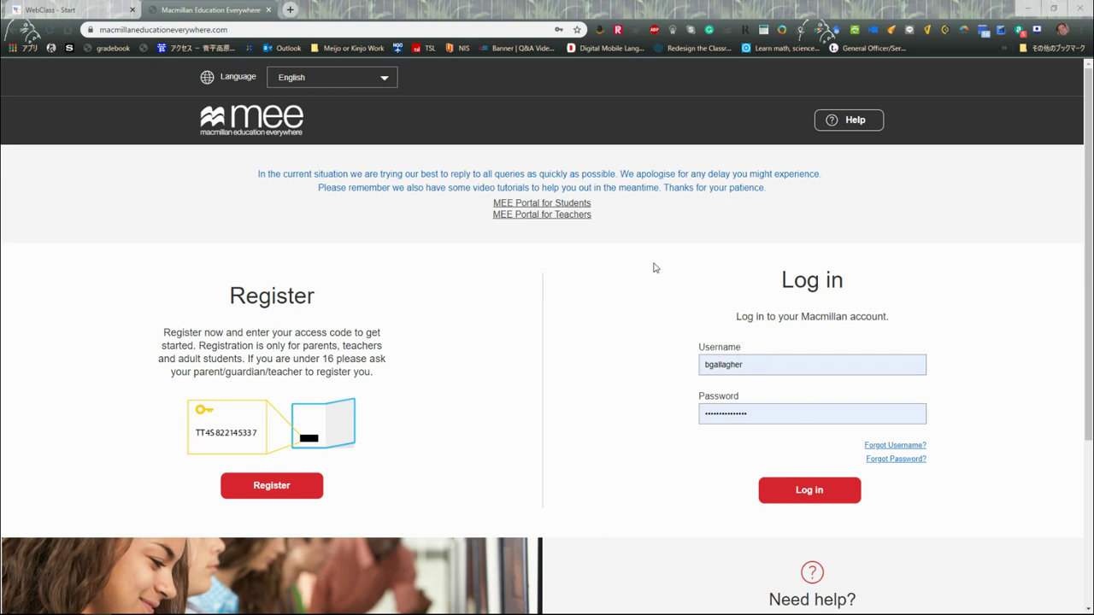
Register by pasting the book's access code and confirming it's valid for the Breakthrough plus Level 1 pack
left_click(272, 485)
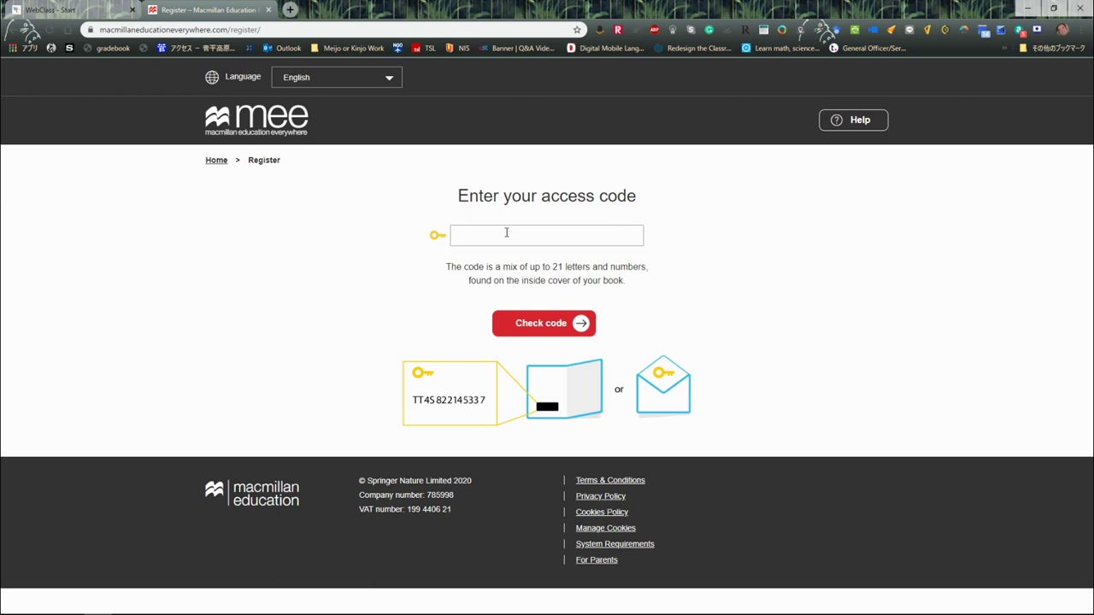
right_click(506, 234)
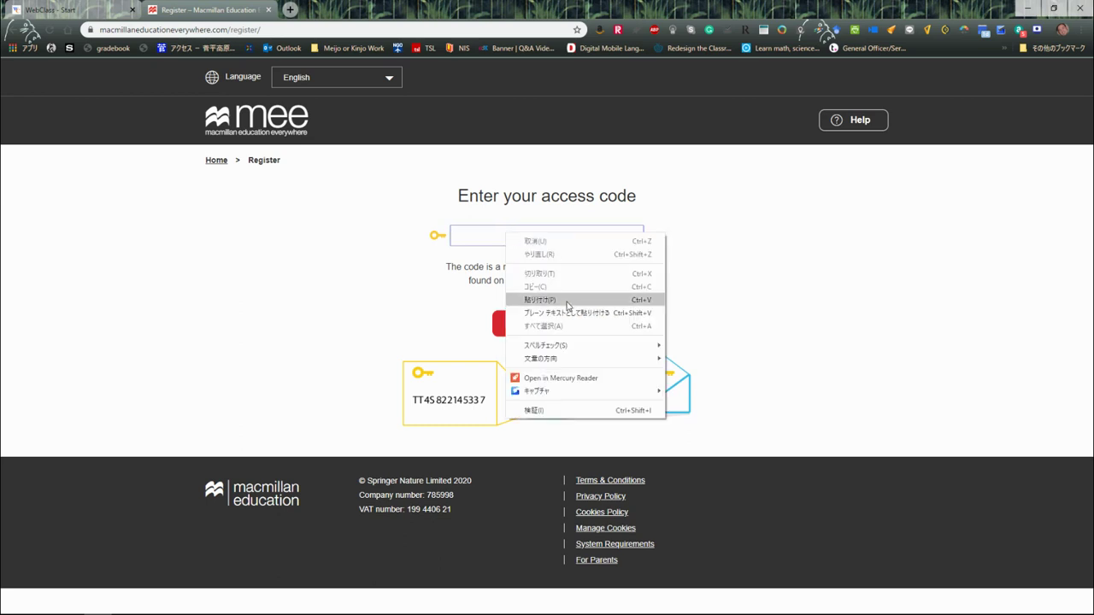
left_click(567, 300)
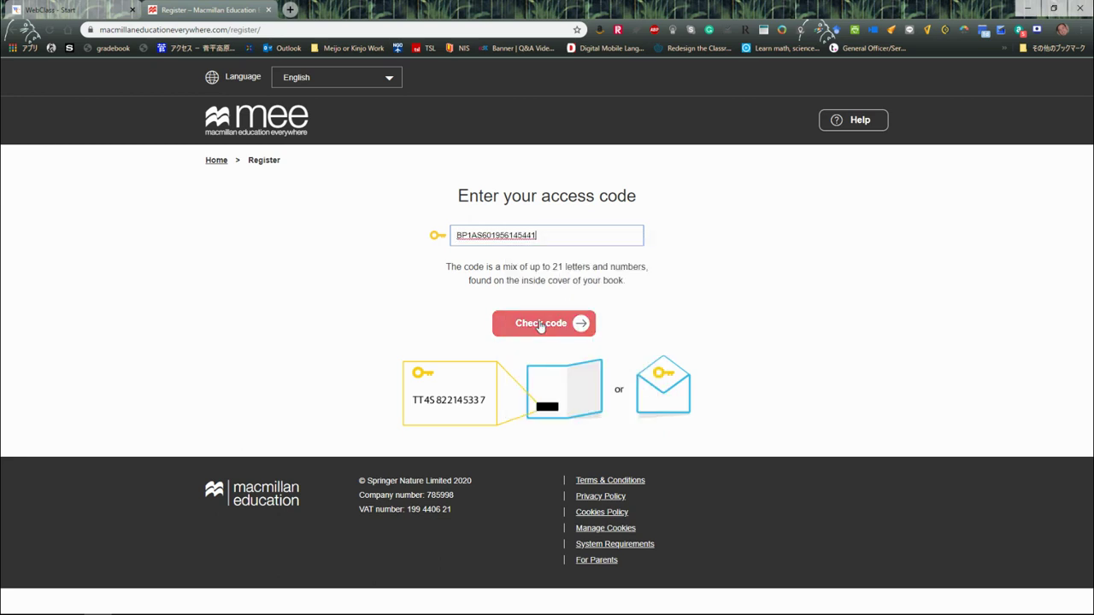
left_click(540, 324)
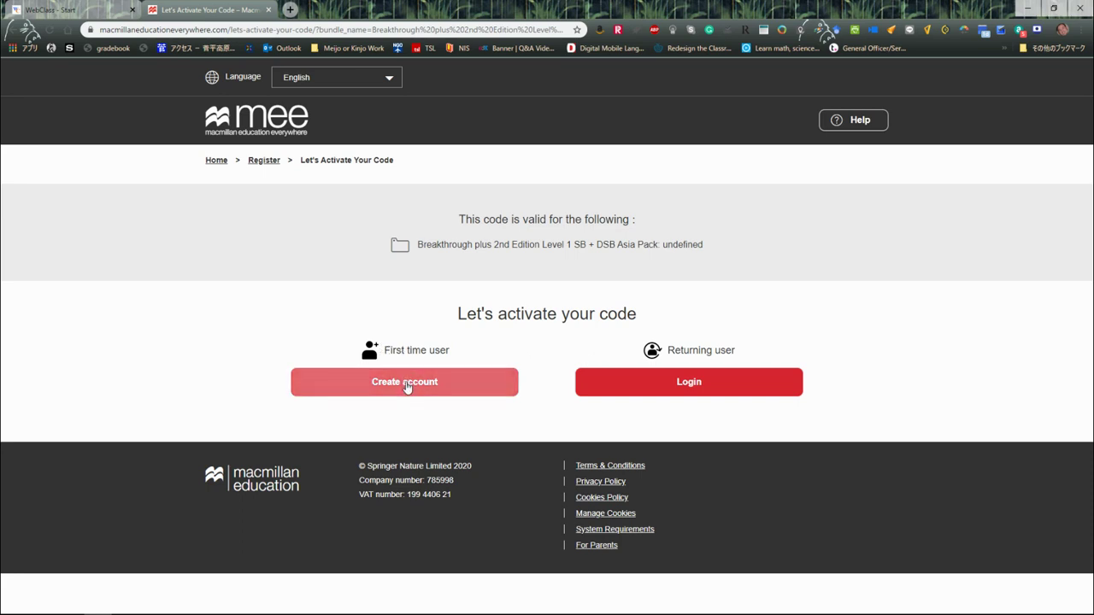
Start a new account and enter the user's first and last name
left_click(407, 386)
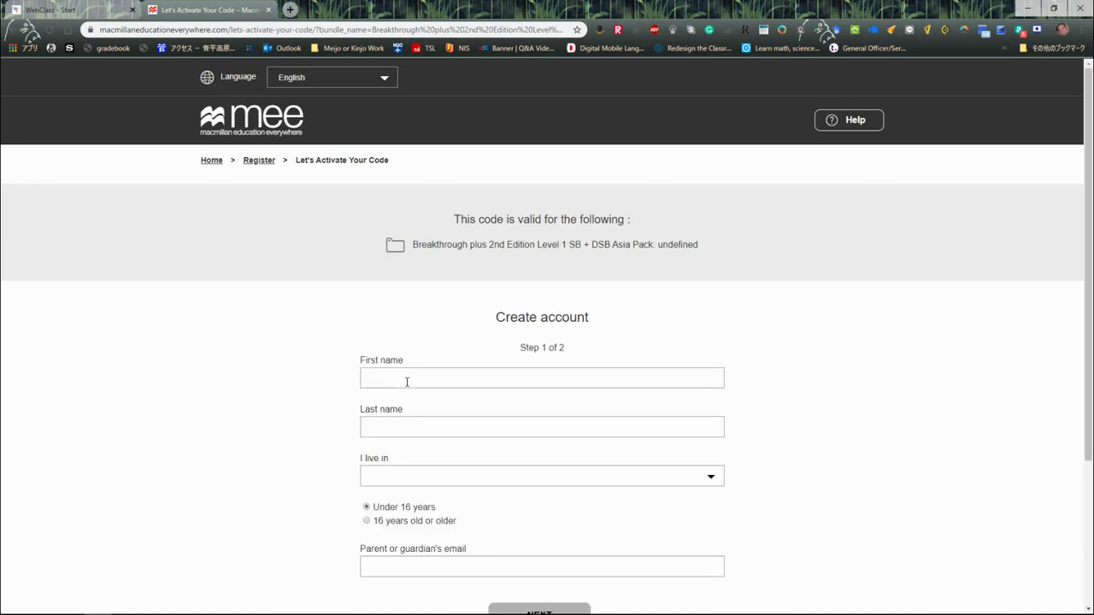
left_click(407, 382)
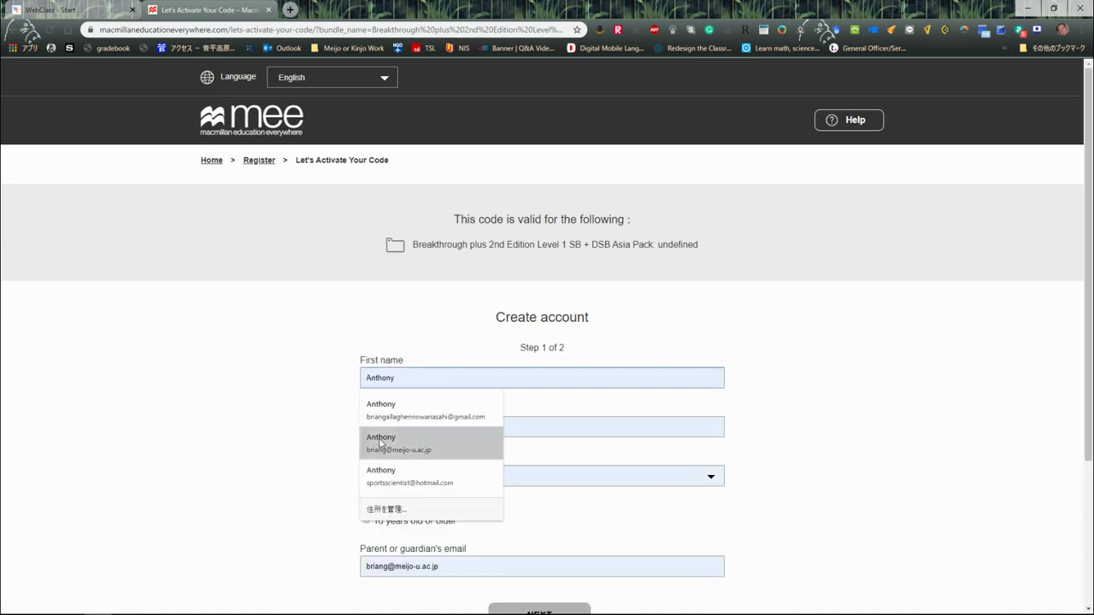
left_click(287, 429)
left_click(418, 382)
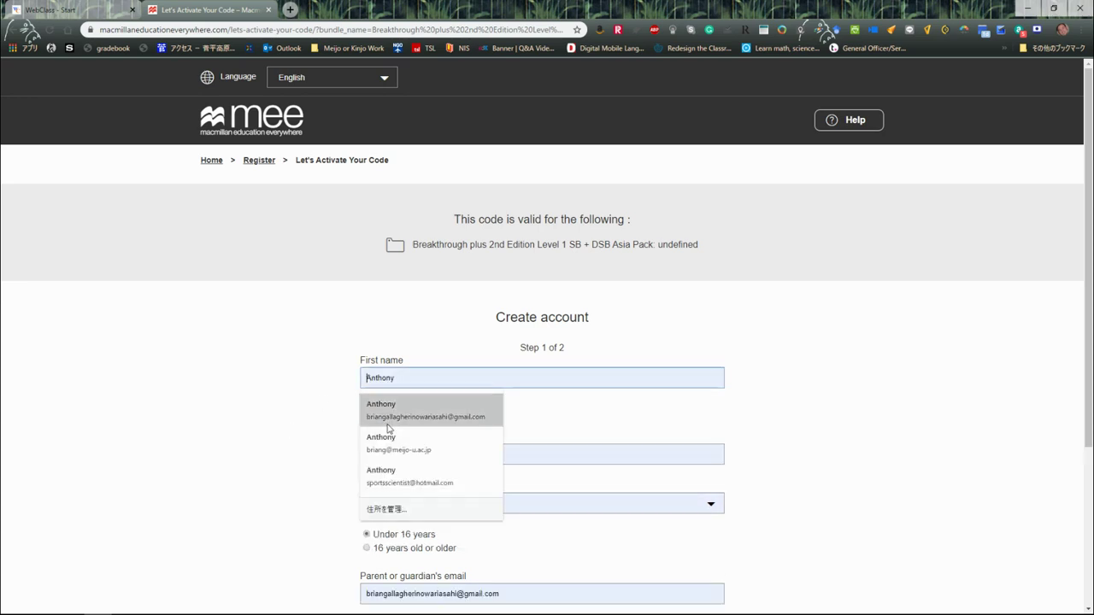
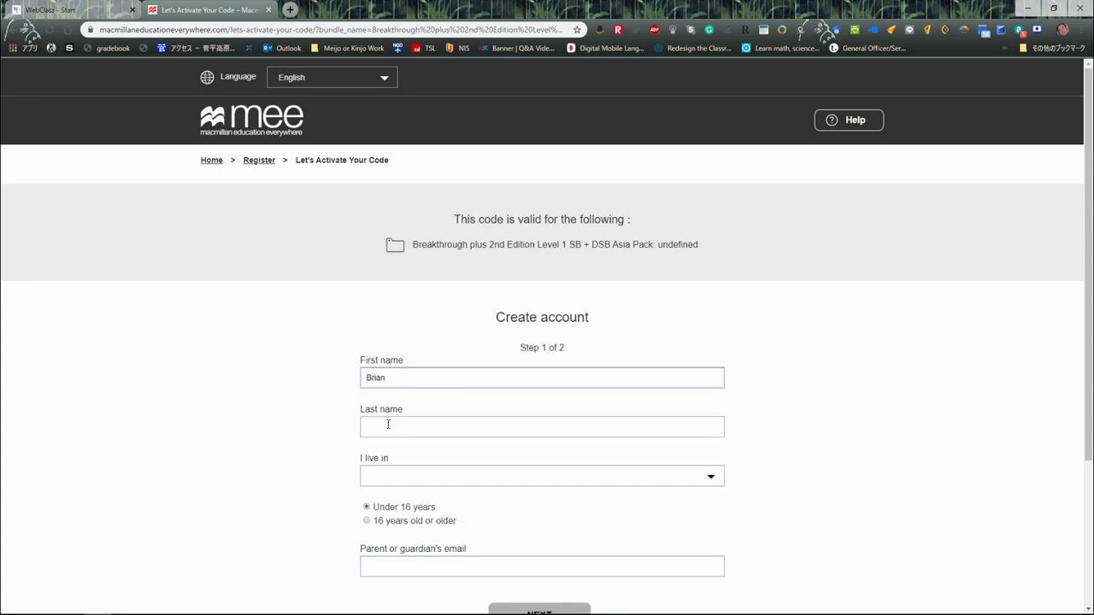
left_click(388, 425)
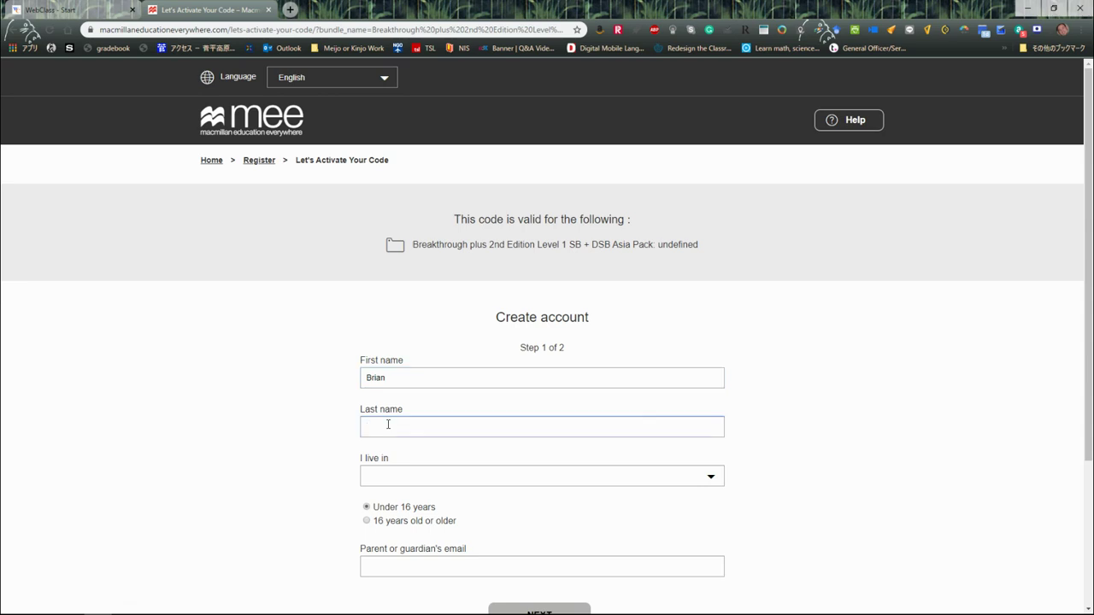
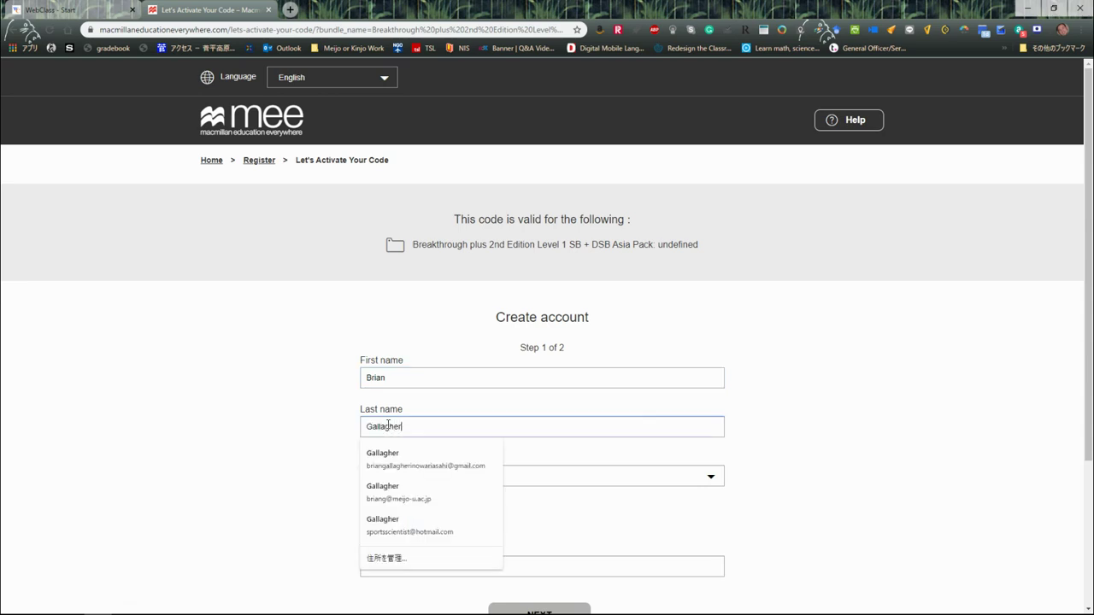
key("Tab")
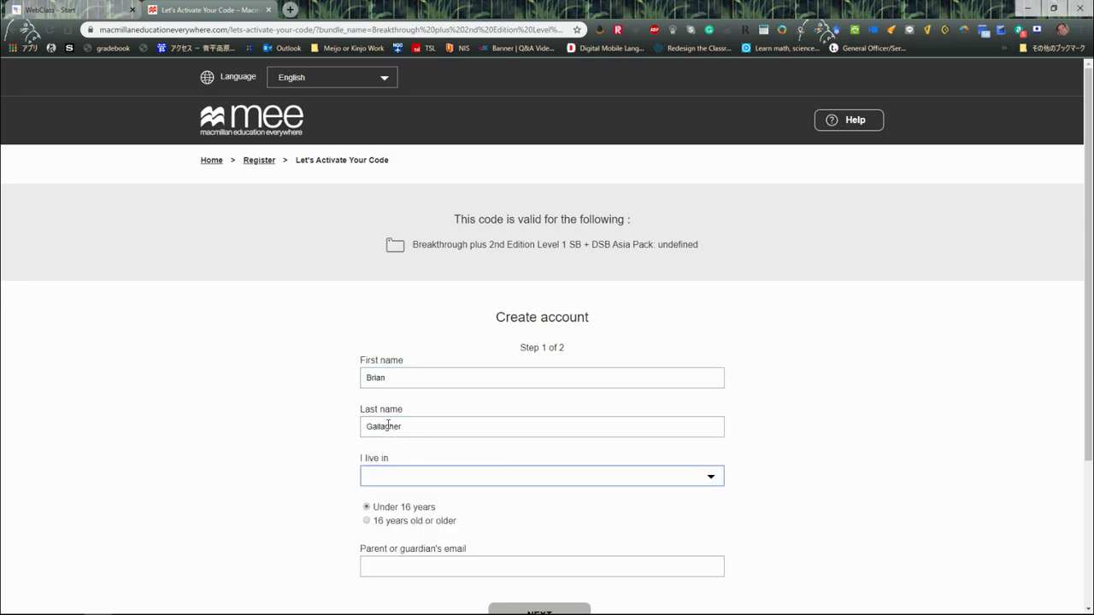
Choose Japan as the country of residence
left_click(479, 484)
scroll(469, 376, "down", 15)
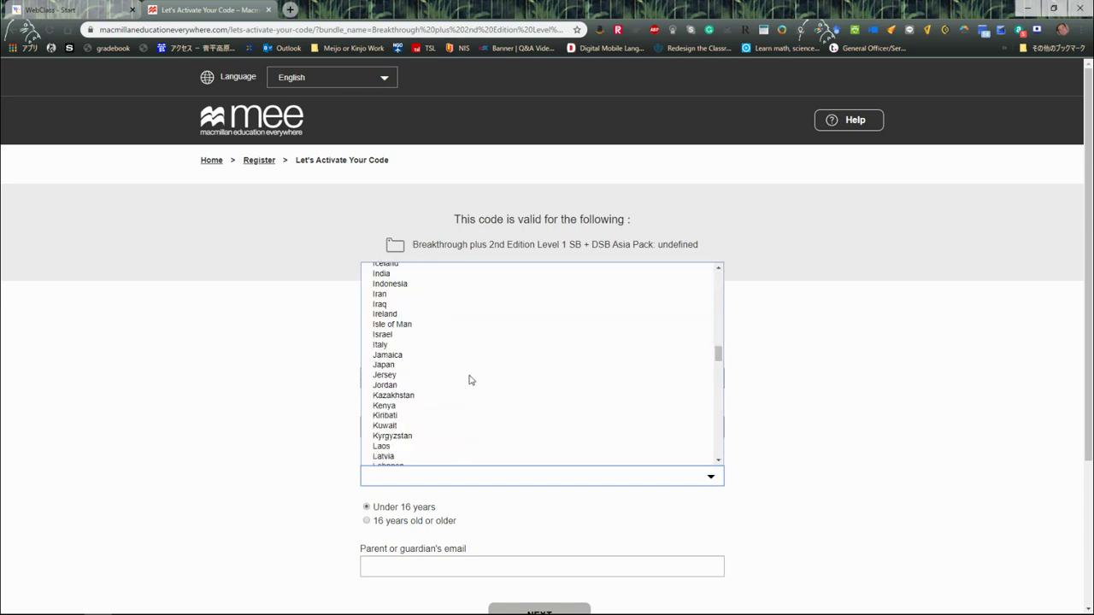
scroll(459, 386, "down", 5)
scroll(455, 380, "down", 2)
scroll(449, 367, "up", 12)
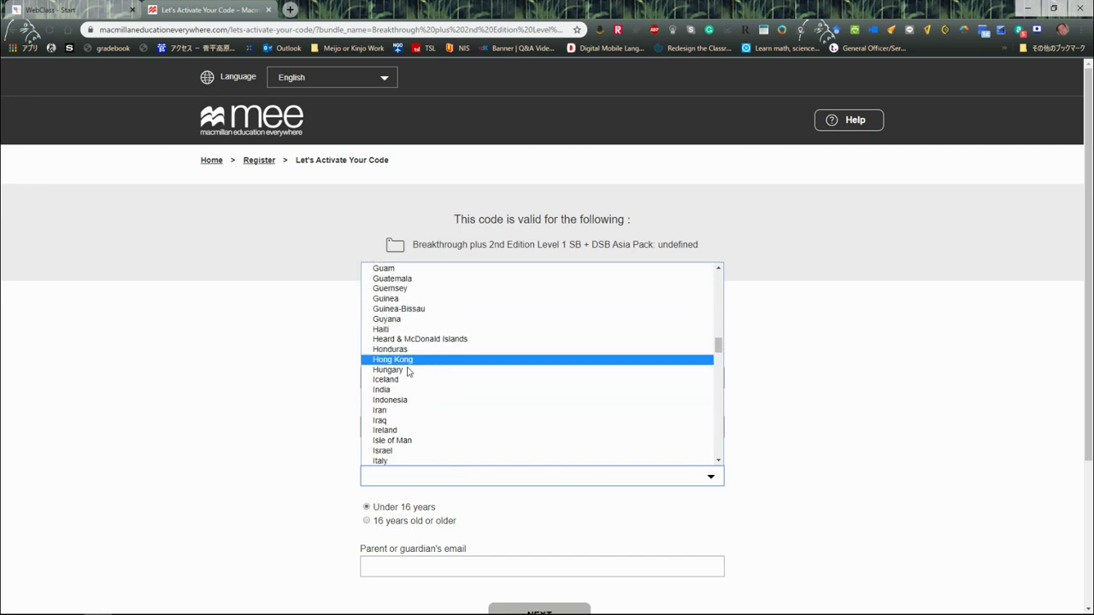
scroll(410, 423, "down", 4)
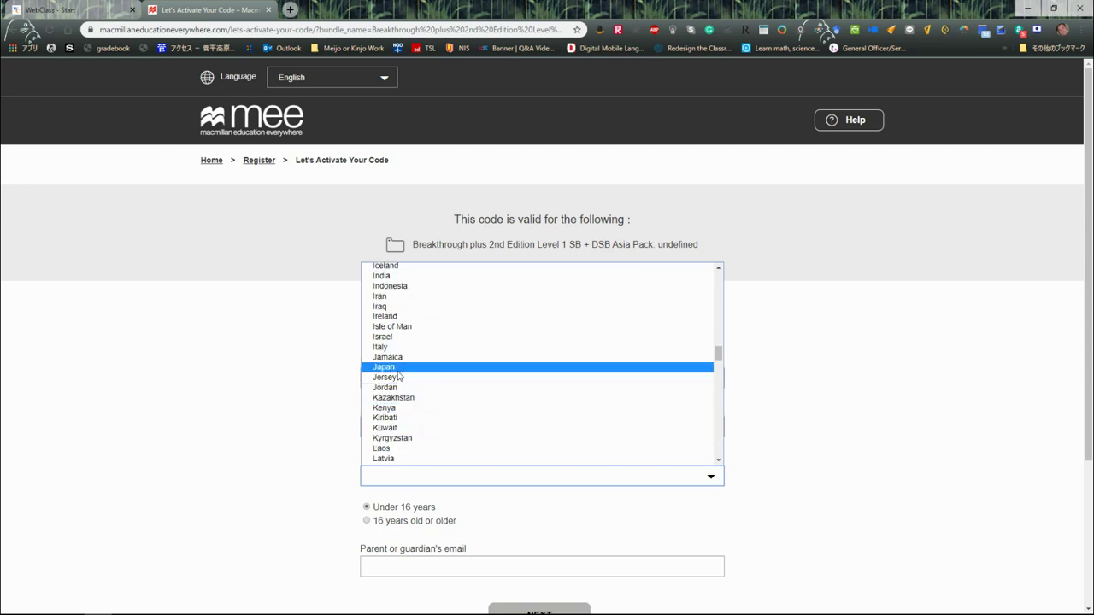
left_click(393, 368)
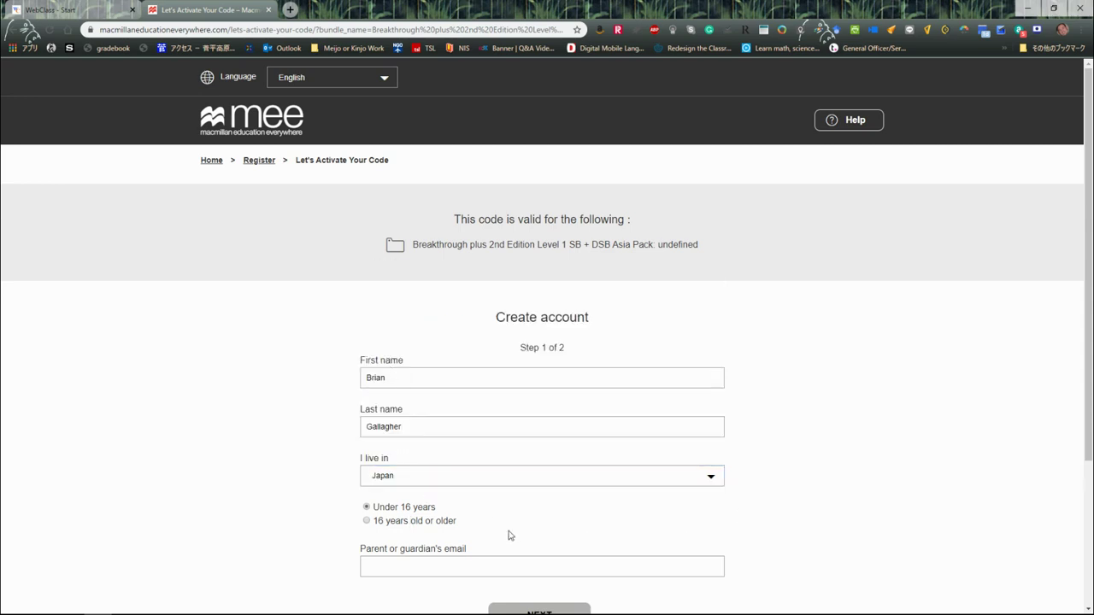
Select 16 years old or older and fill in the suggested email address
left_click(367, 521)
scroll(806, 512, "down", 3)
left_click(376, 363)
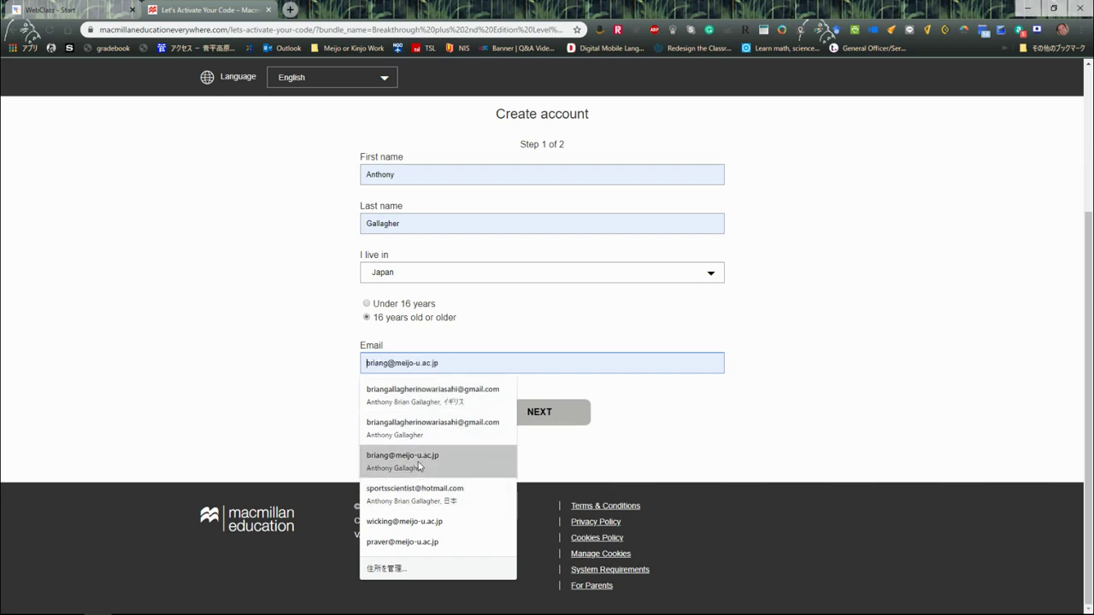
left_click(422, 407)
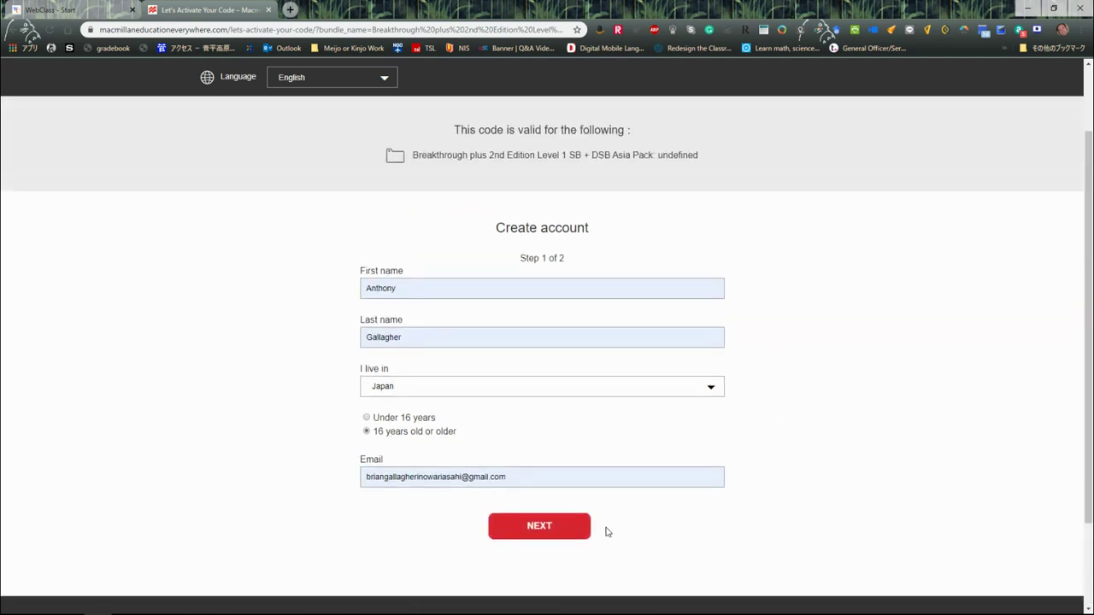
Go on to step 2 and enter the account username
left_click(532, 536)
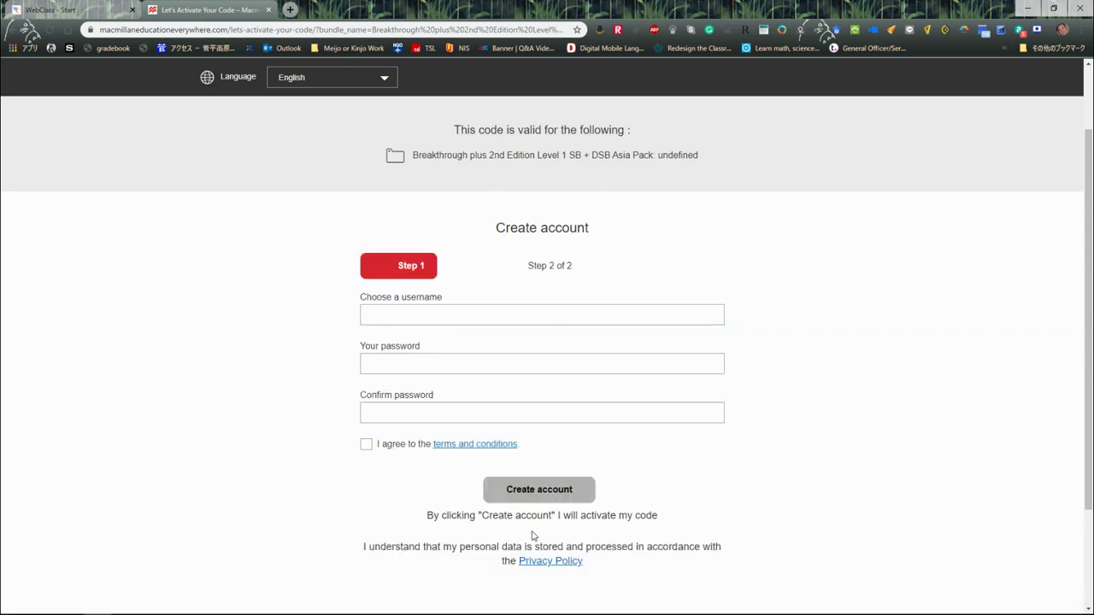
left_click(411, 316)
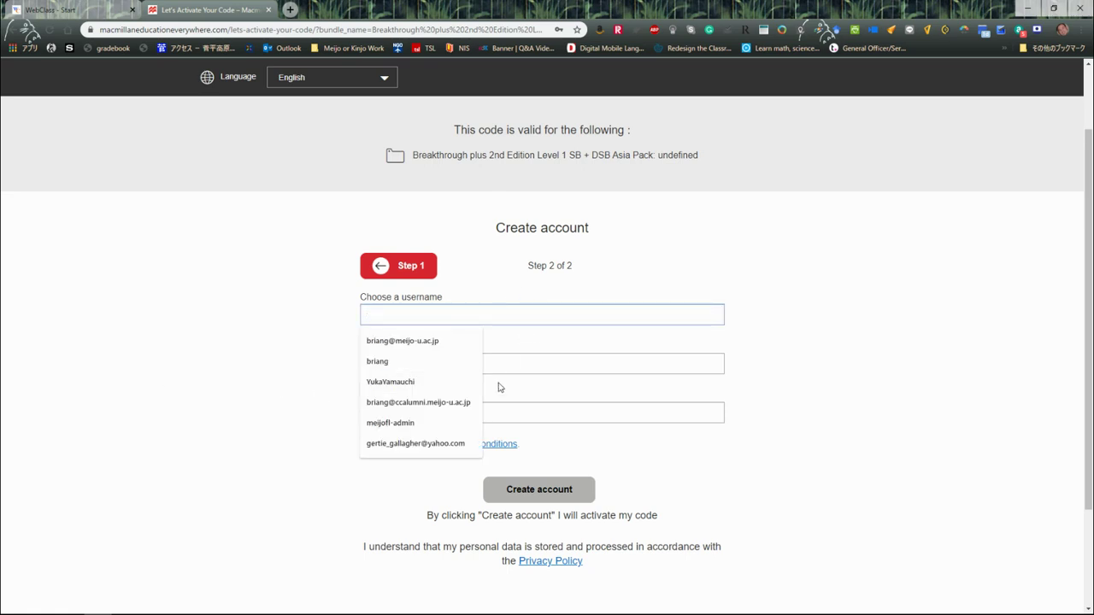
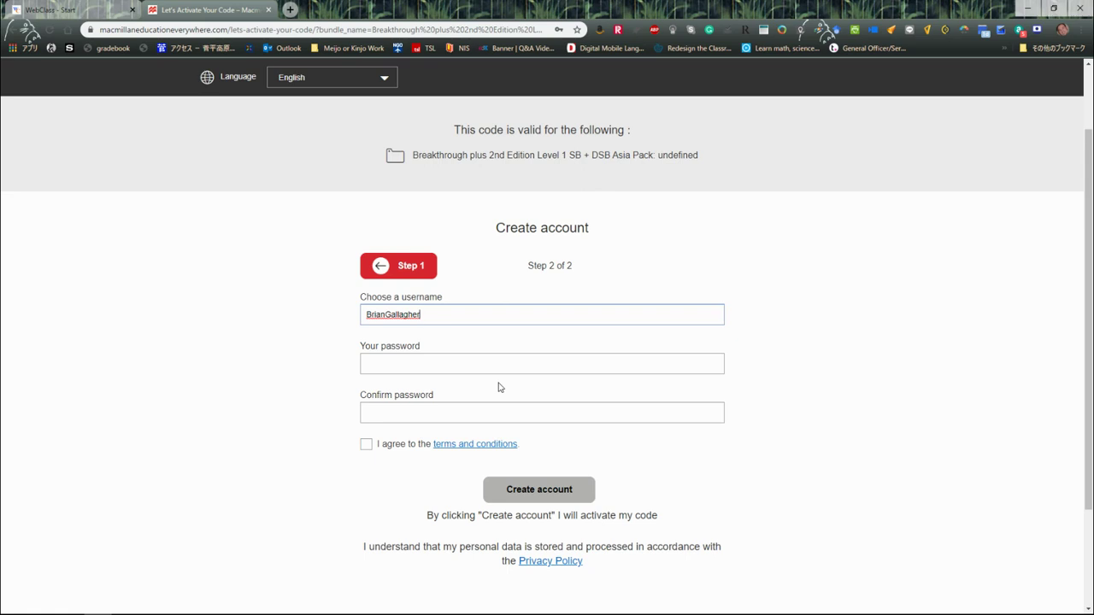
Enter and confirm the account password, agree to the terms and conditions, and submit
left_click(500, 363)
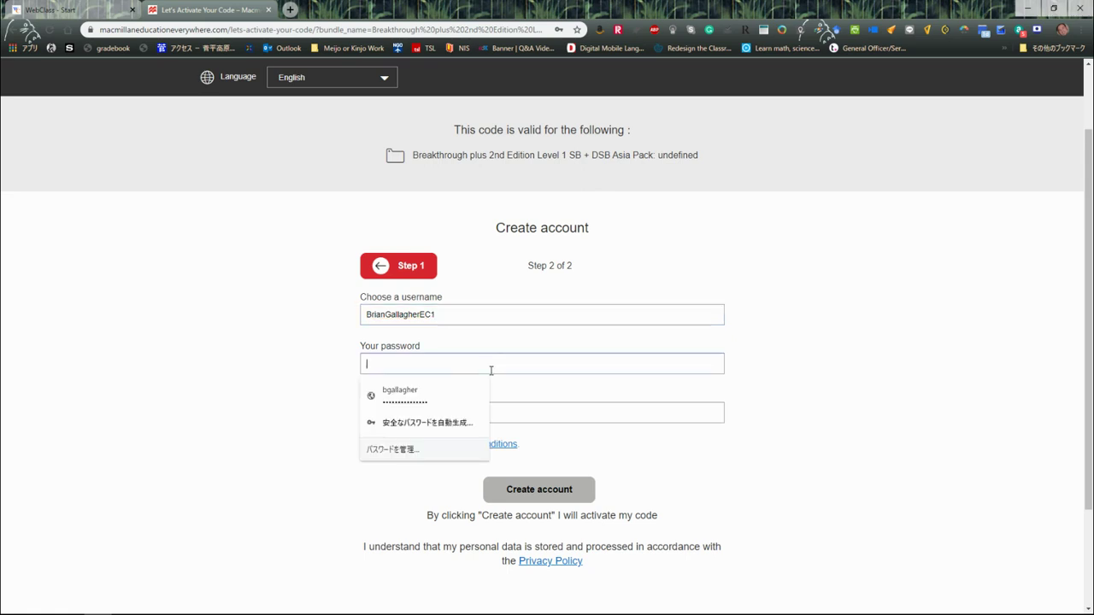
type("ba")
key("Tab")
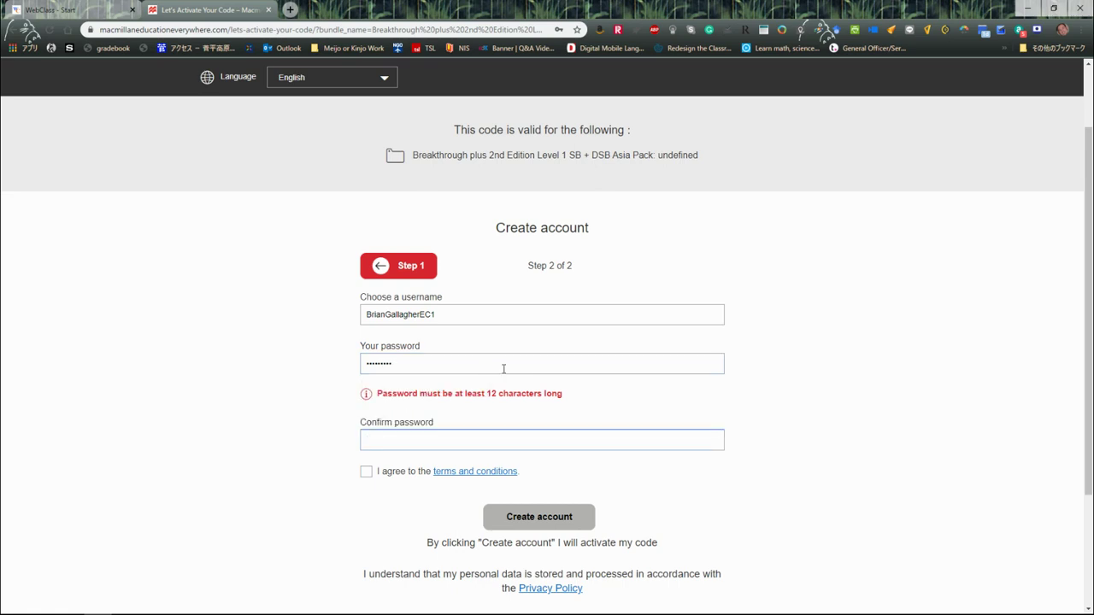
left_click(503, 368)
type("*****")
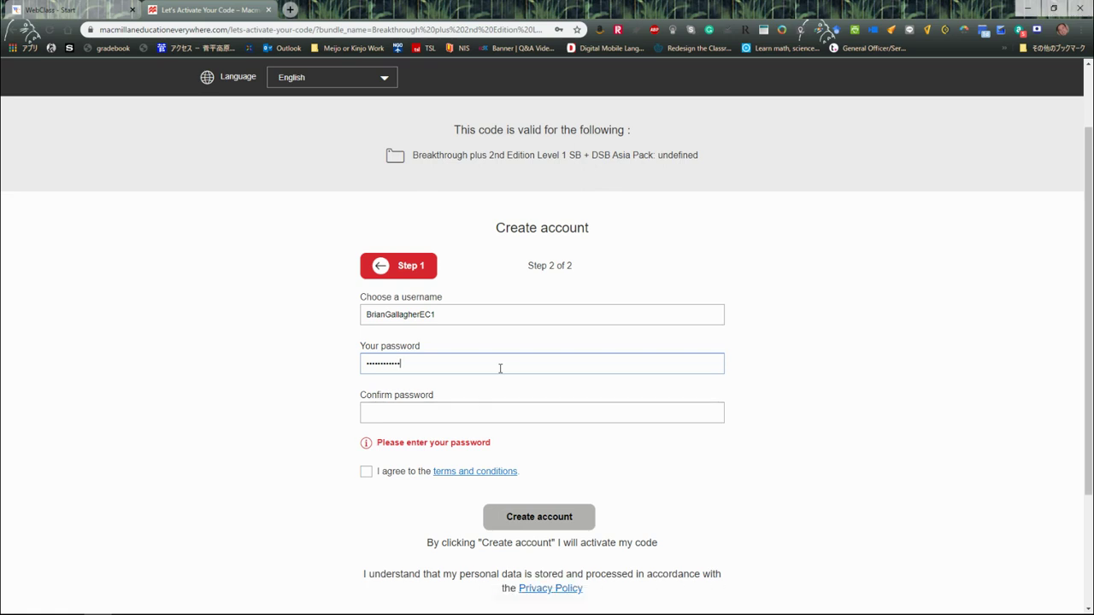
key("Tab")
type("*")
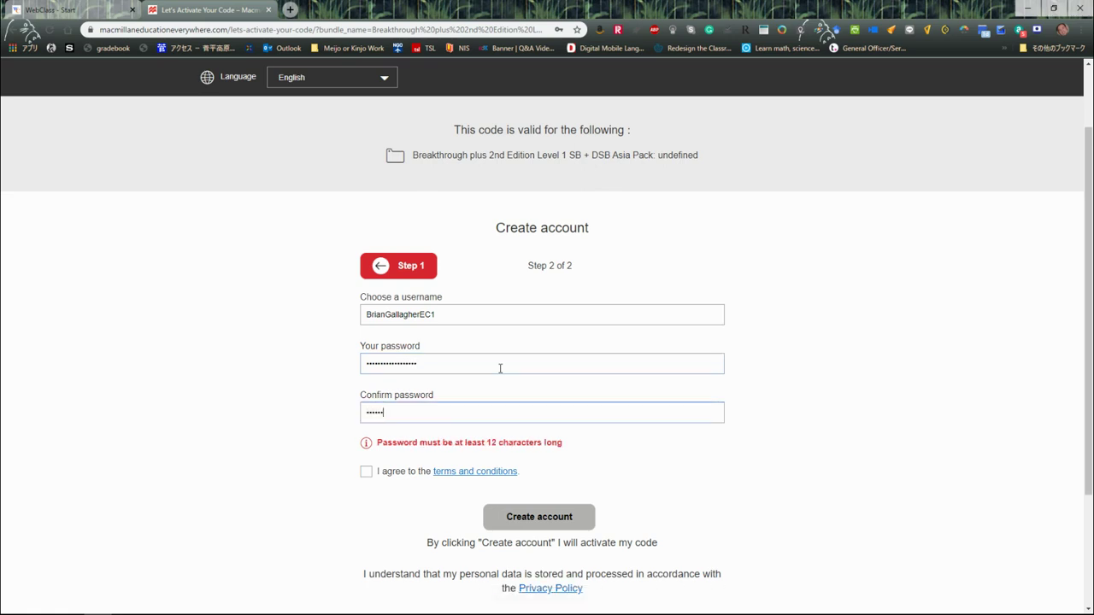
type("************")
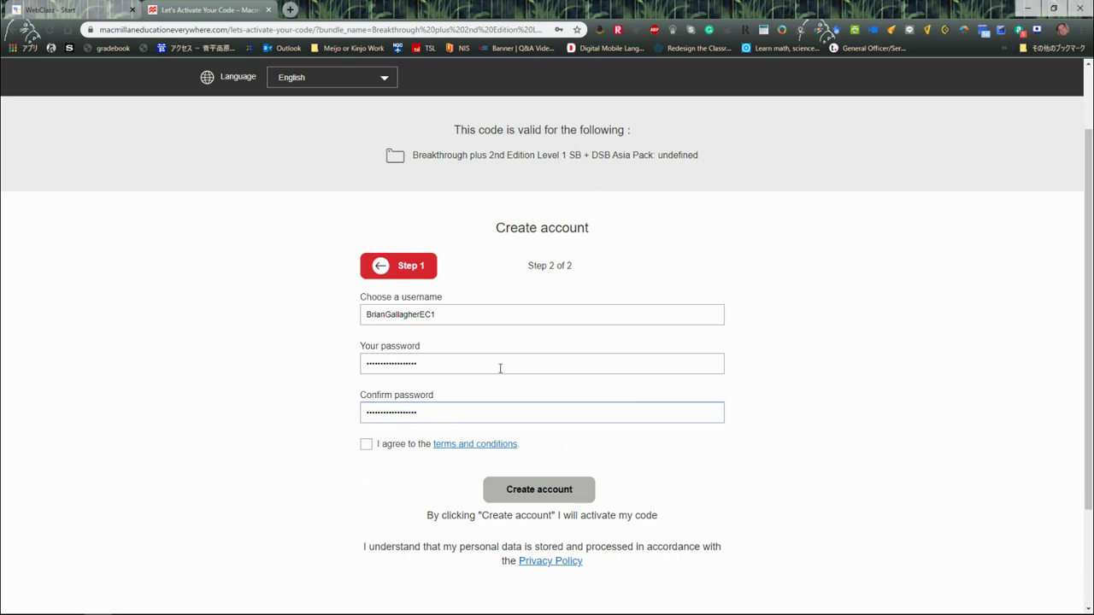
left_click(366, 446)
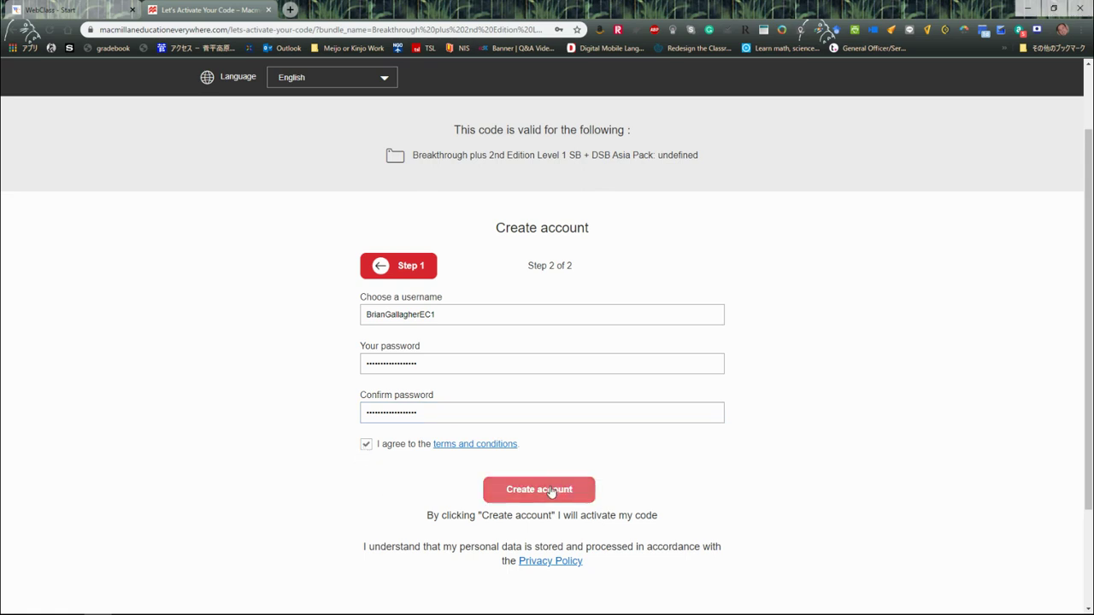
left_click(552, 491)
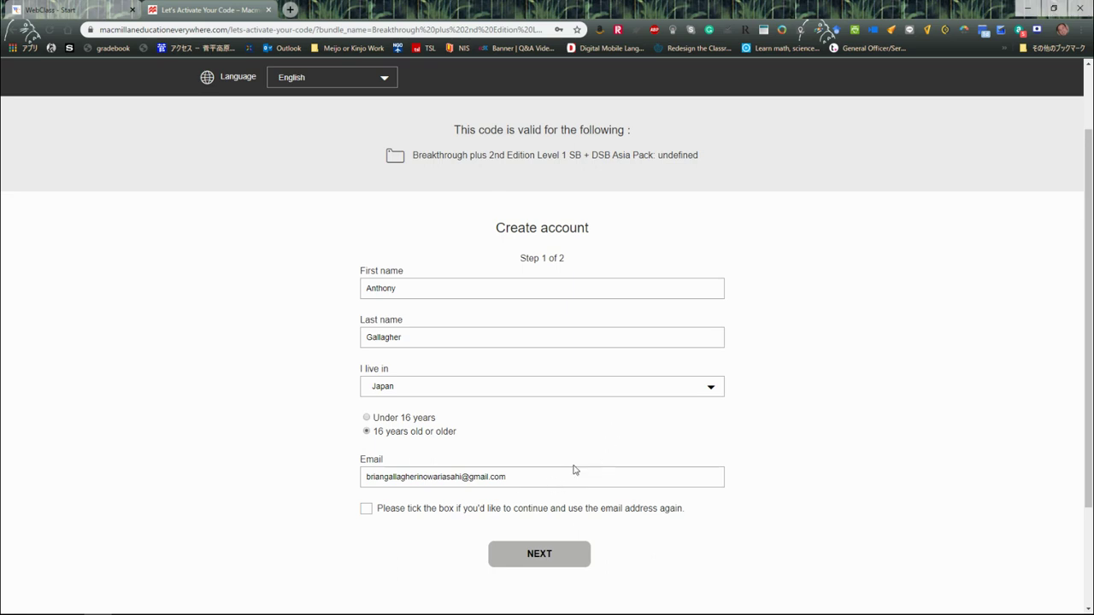
Confirm reusing the email address, return to step 2, and create the account
scroll(670, 383, "down", 1)
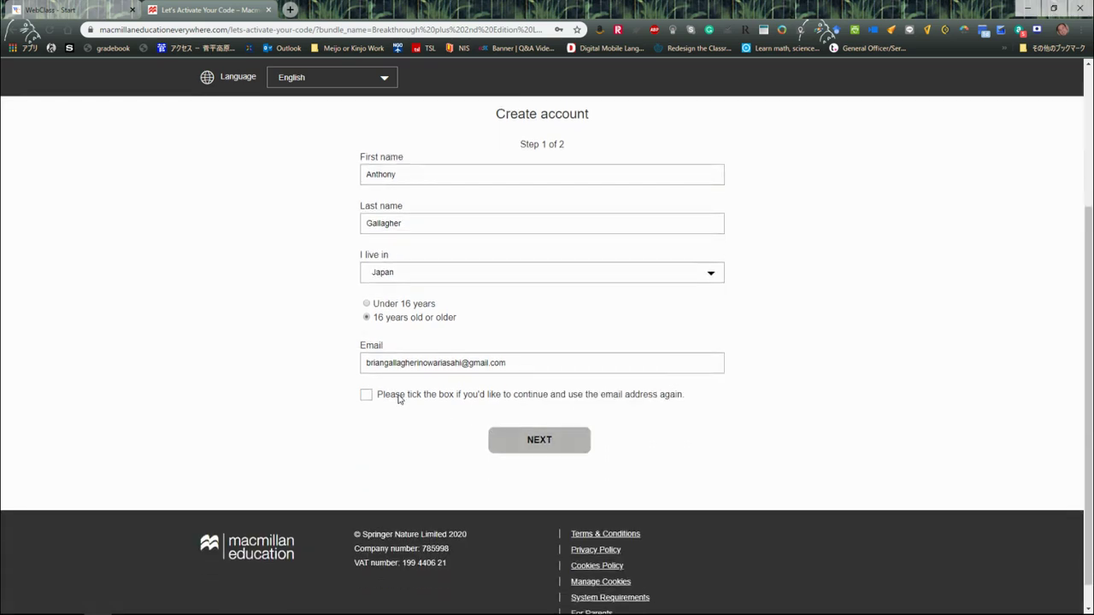
left_click(366, 395)
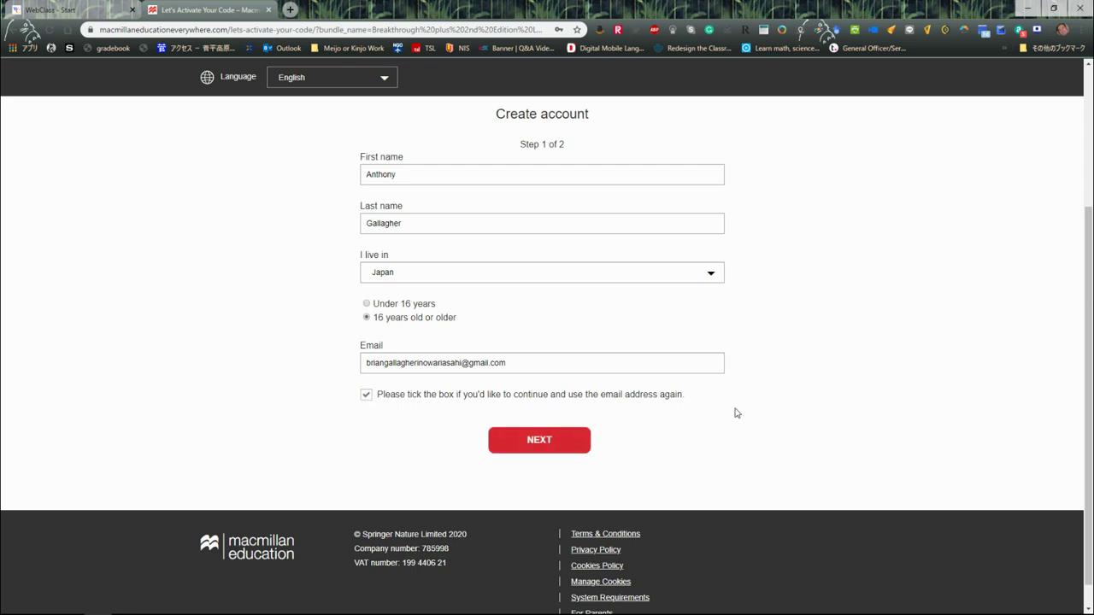
left_click(538, 442)
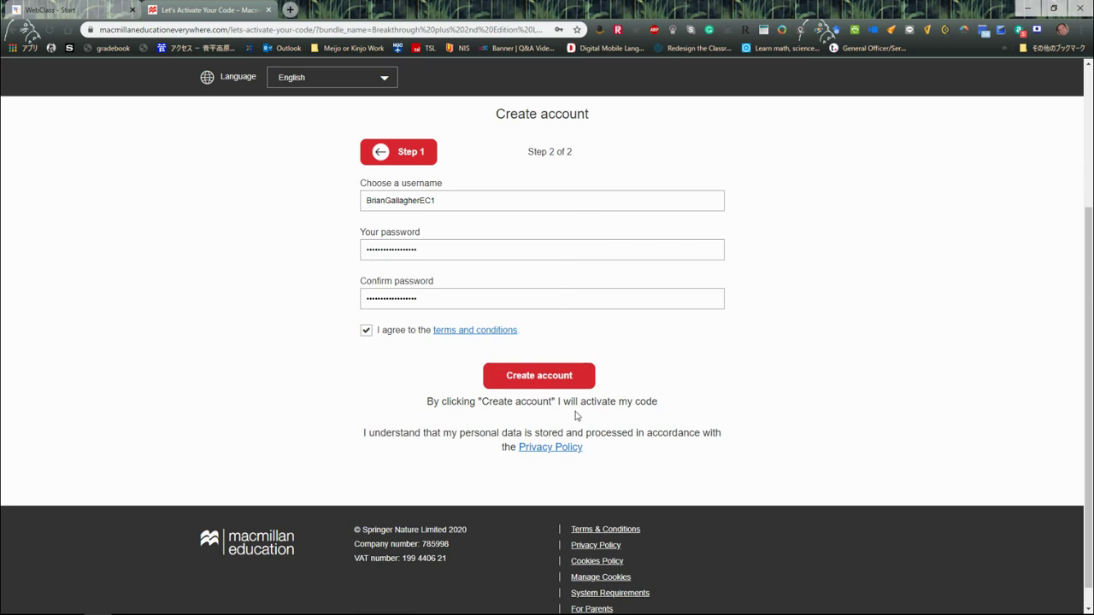
left_click(543, 382)
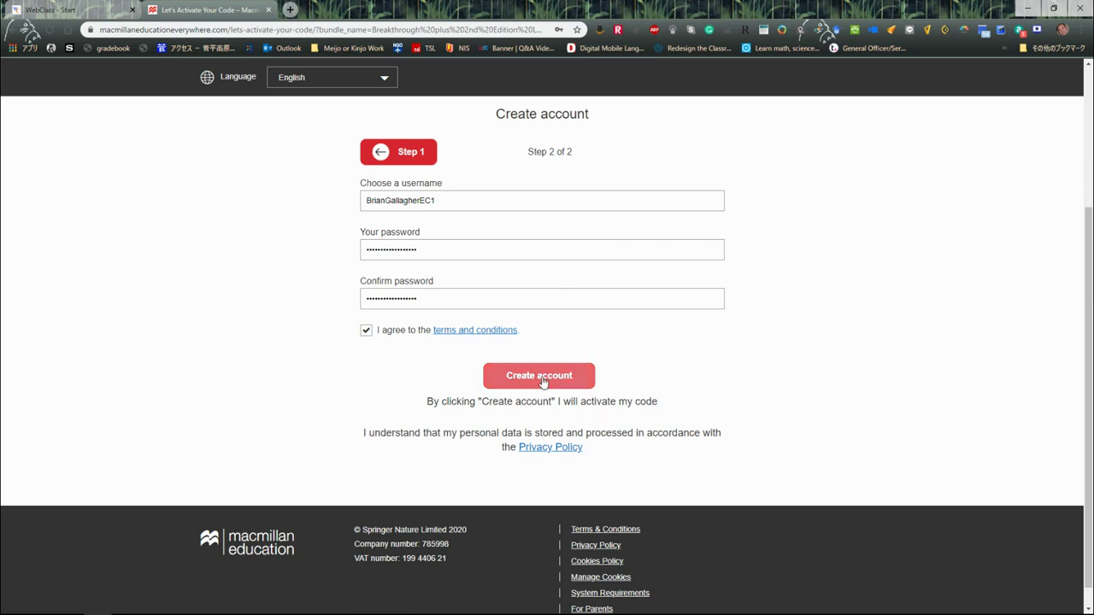
left_click(543, 381)
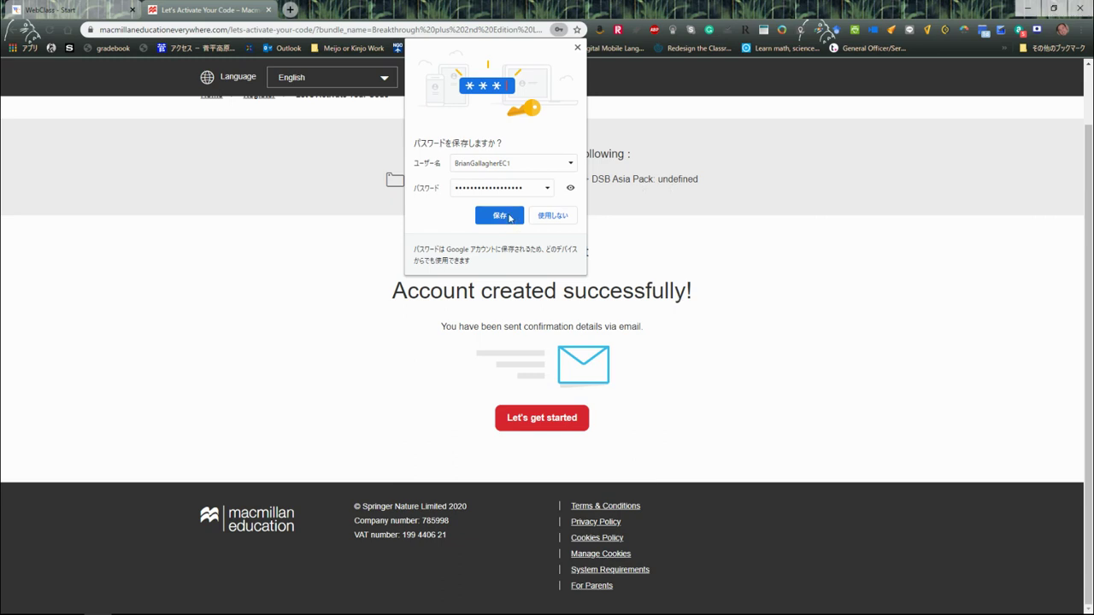
Save the new password in Chrome, then continue with Let's get started
left_click(499, 216)
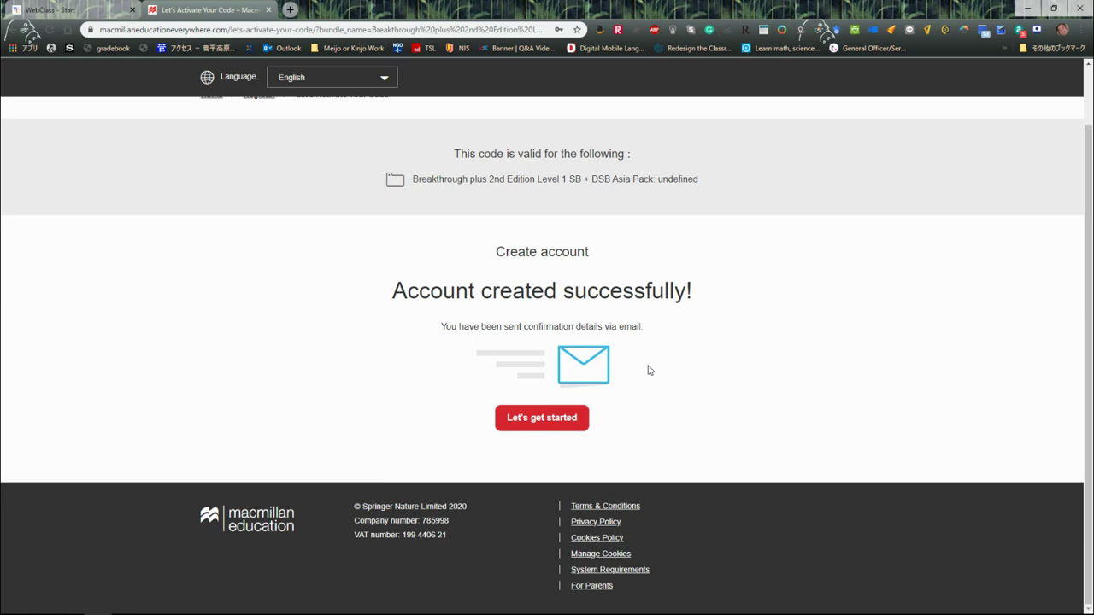
left_click(542, 420)
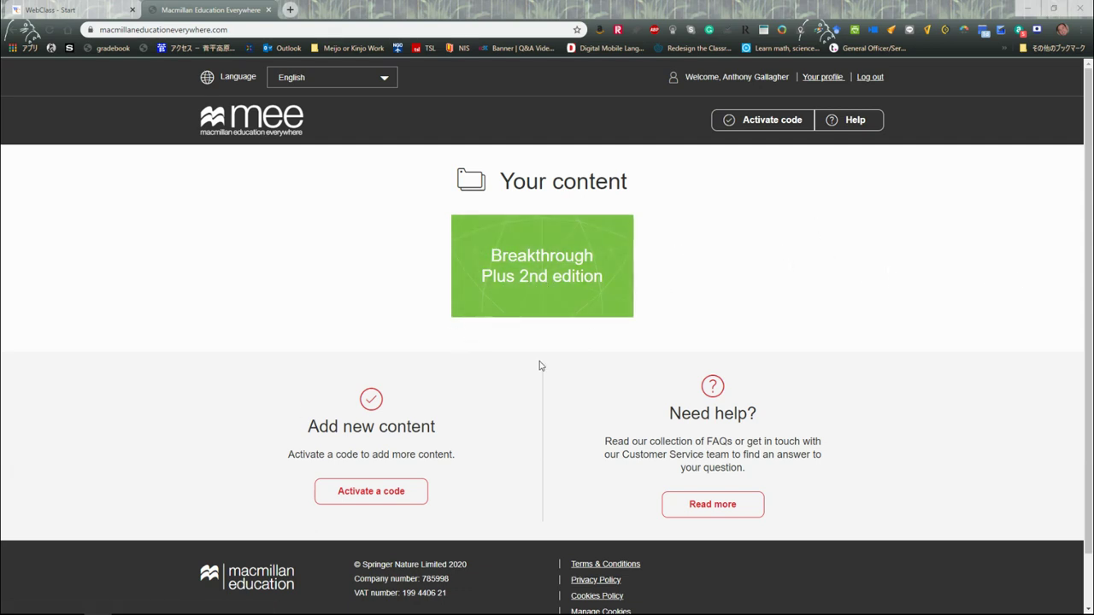
Open the Breakthrough Plus 2nd edition content and scroll down its book list
left_click(536, 279)
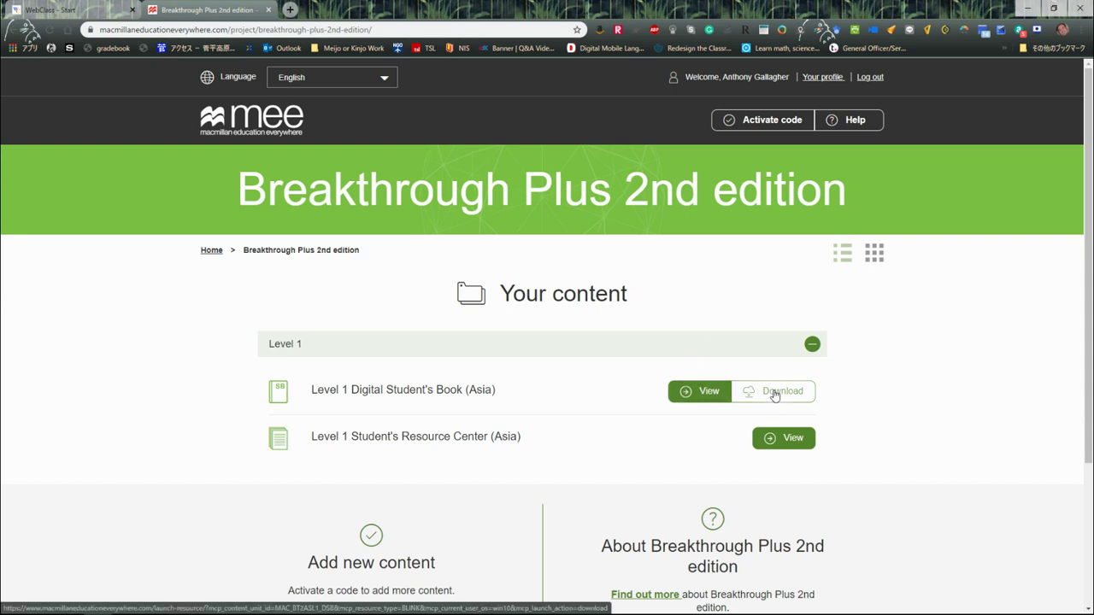
scroll(723, 332, "down", 2)
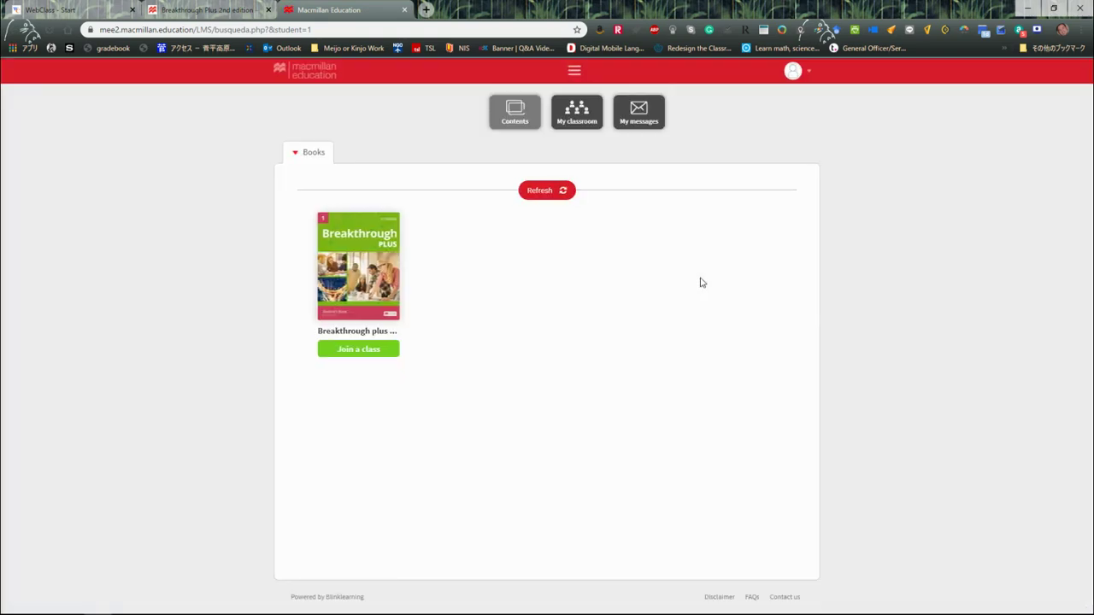
Open the Breakthrough plus Level 1 DSB book, browse its unit list, and show Contents
mouse_move(359, 262)
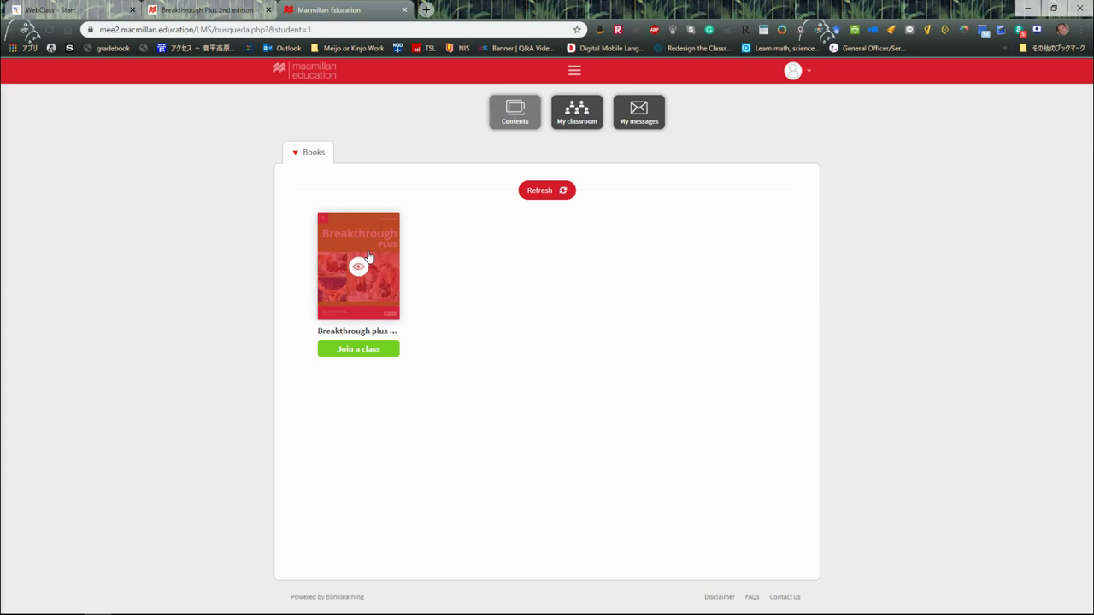
left_click(368, 256)
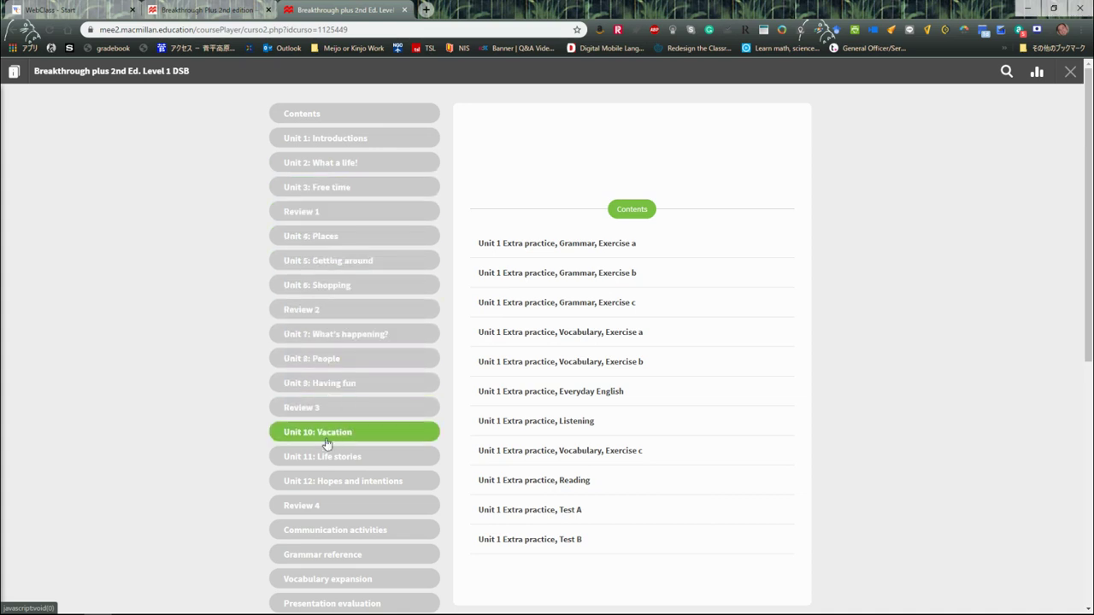
scroll(325, 449, "down", 2)
scroll(325, 460, "down", 5)
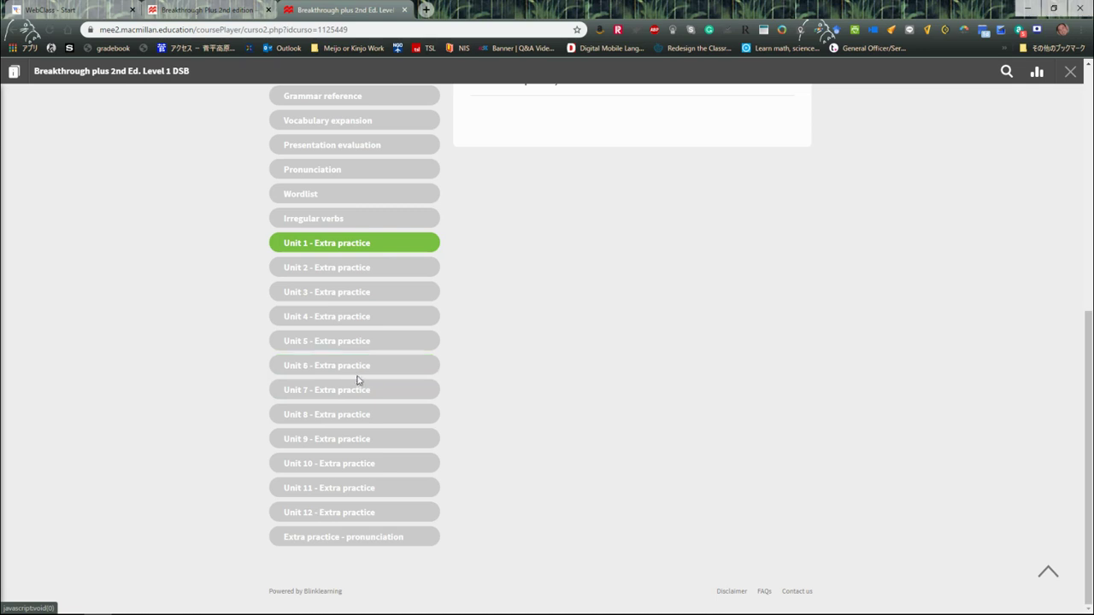
scroll(353, 383, "up", 3)
scroll(353, 382, "up", 3)
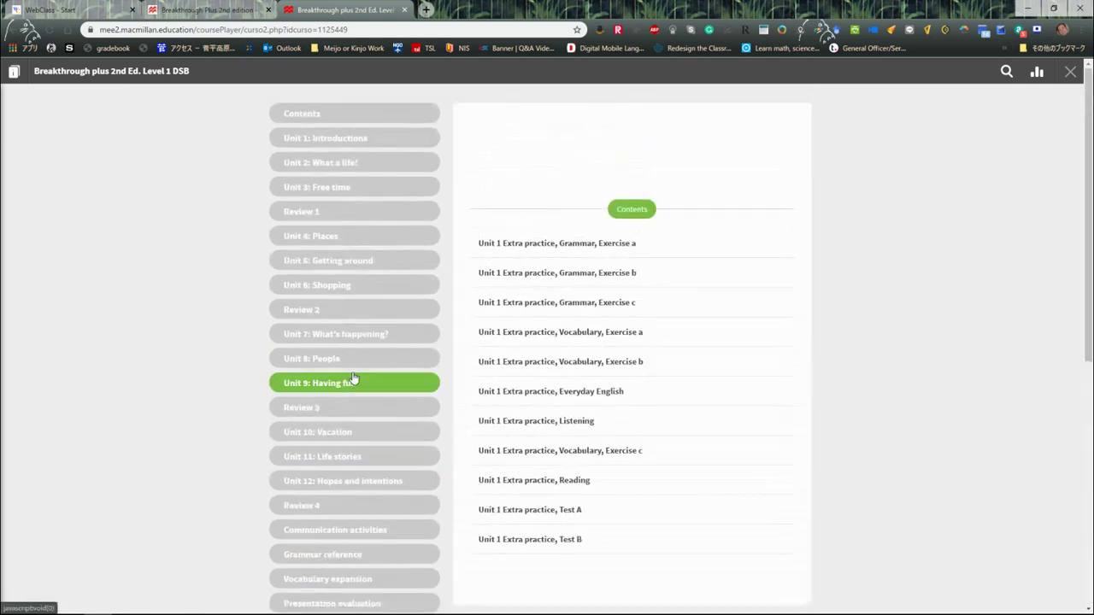
left_click(317, 114)
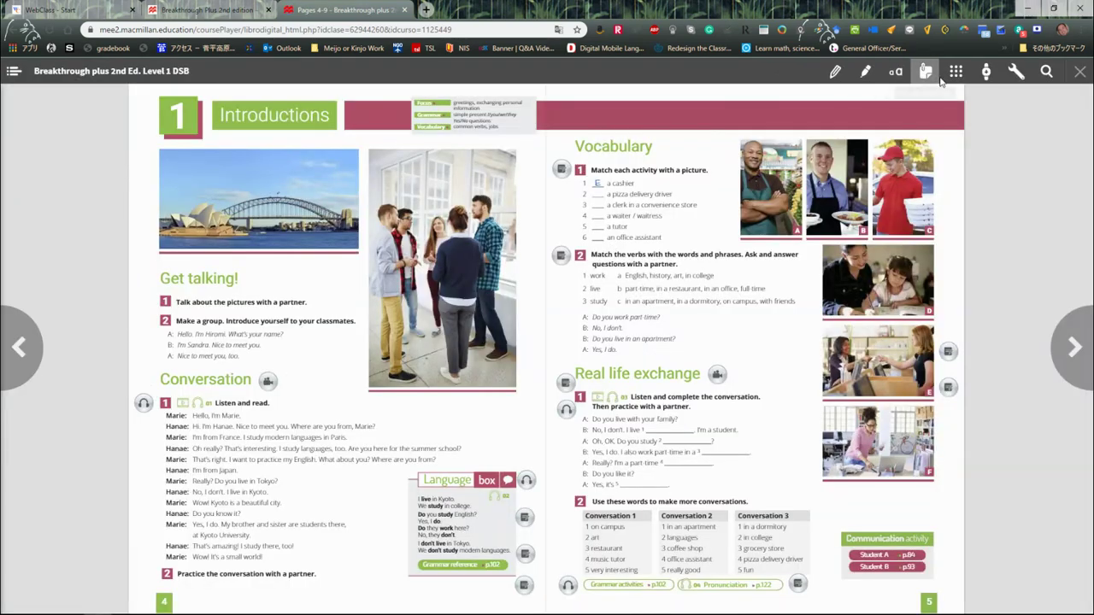
Browse Unit 1 in continuous view, restore the two-page spread, and return to the unit list
left_click(988, 75)
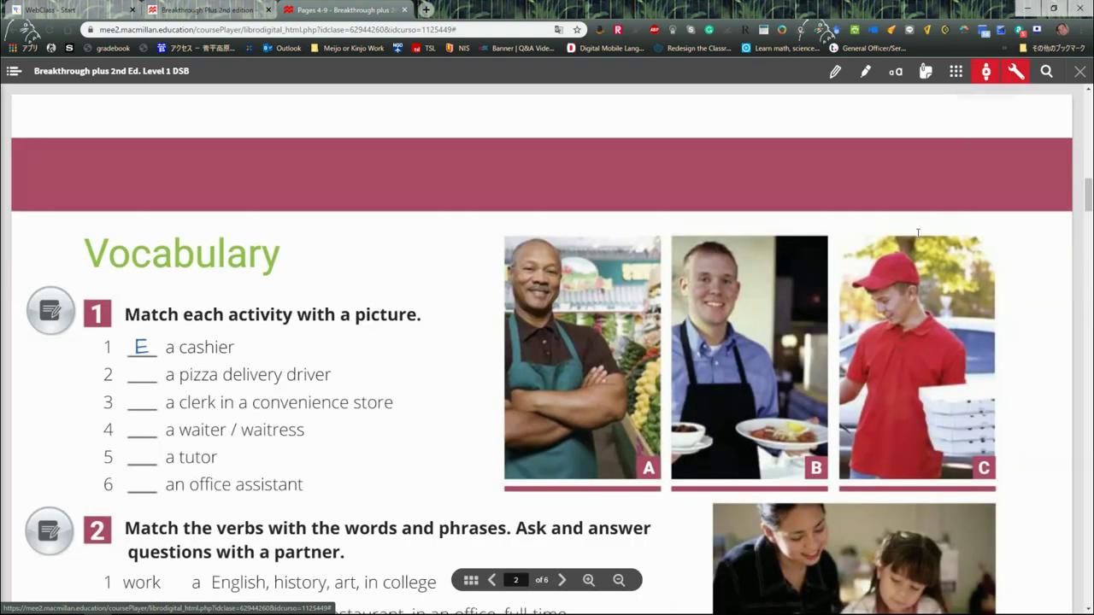
scroll(920, 239, "down", 3)
scroll(921, 243, "down", 12)
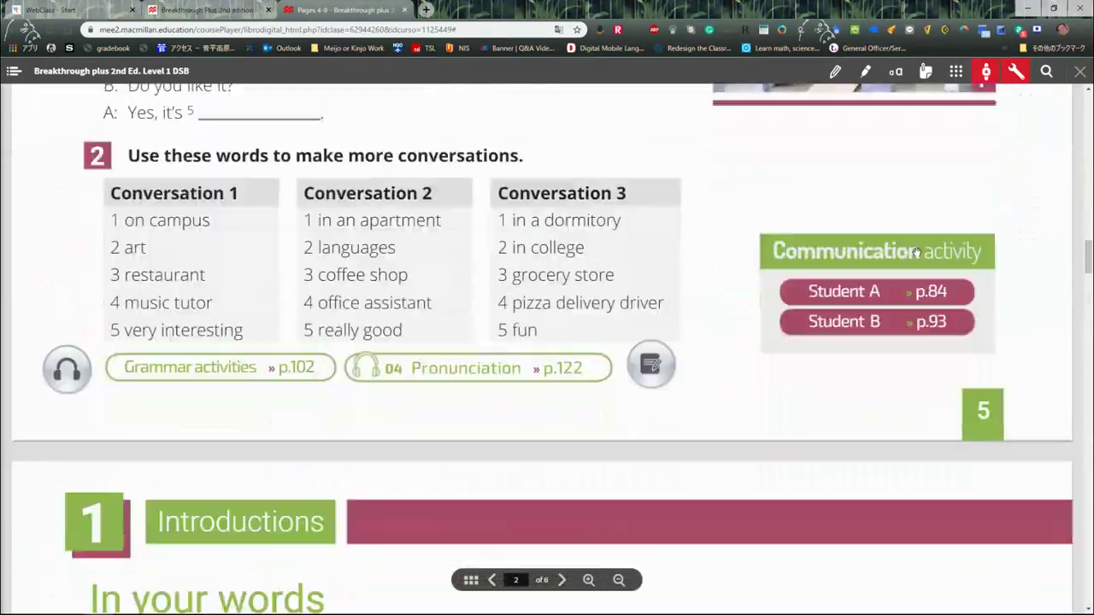
scroll(914, 257, "down", 12)
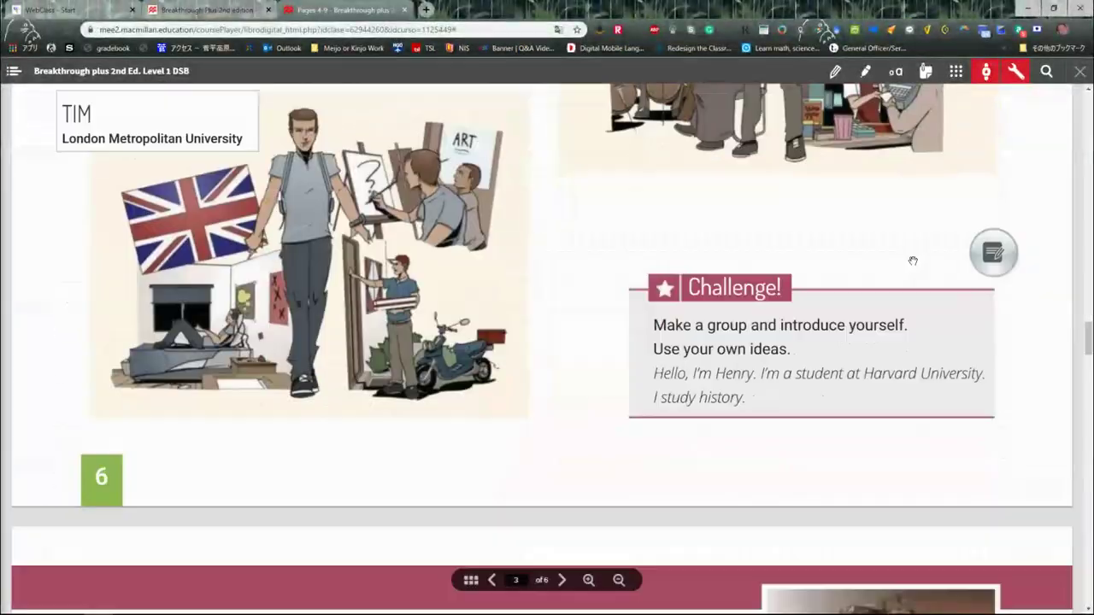
scroll(912, 262, "down", 8)
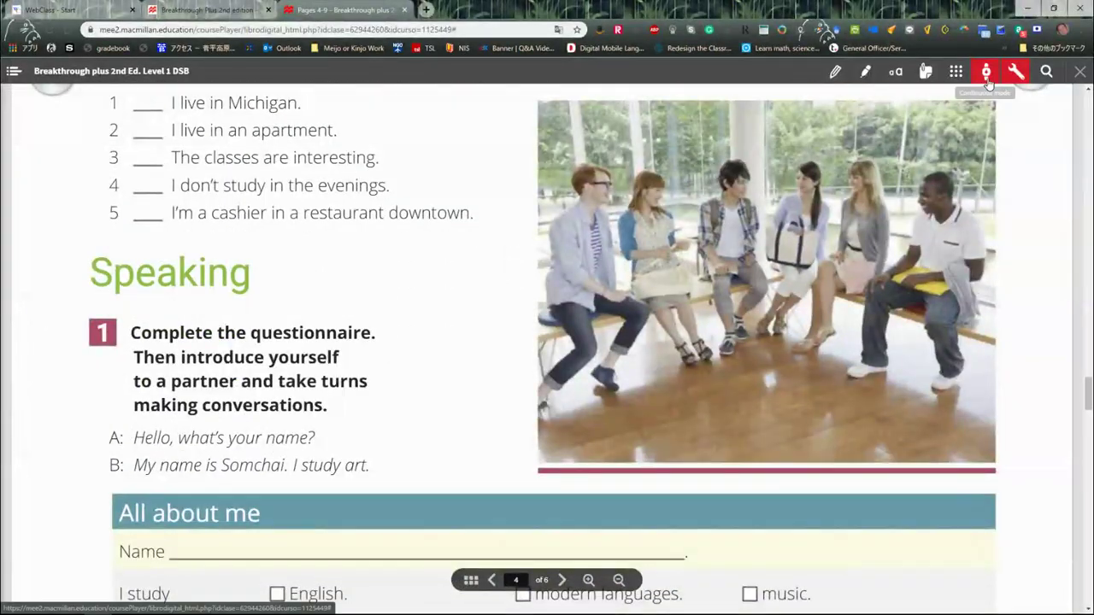
left_click(988, 77)
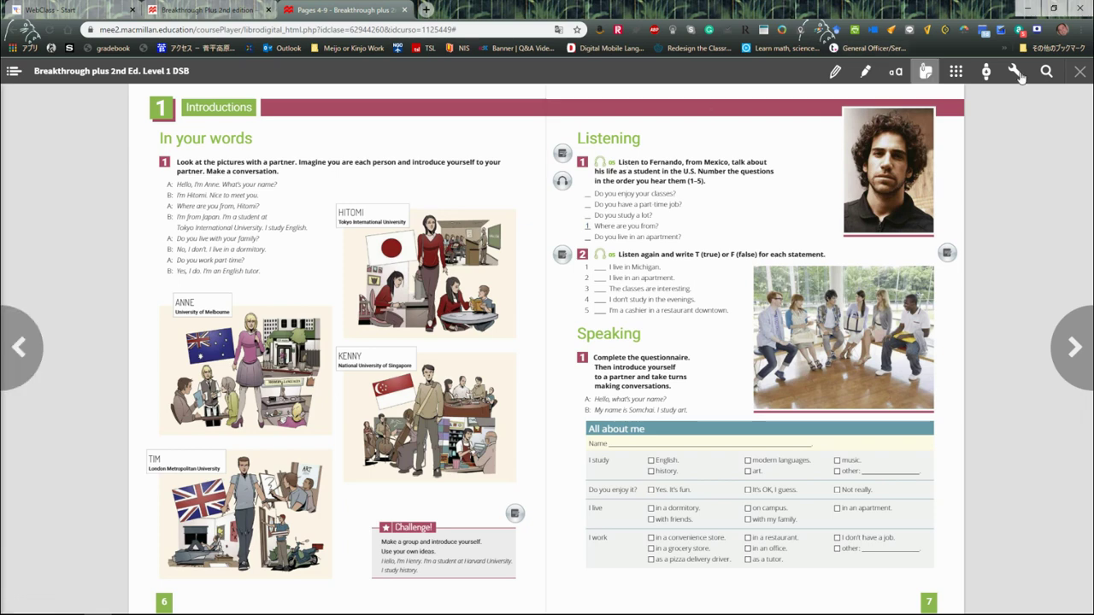
left_click(1081, 75)
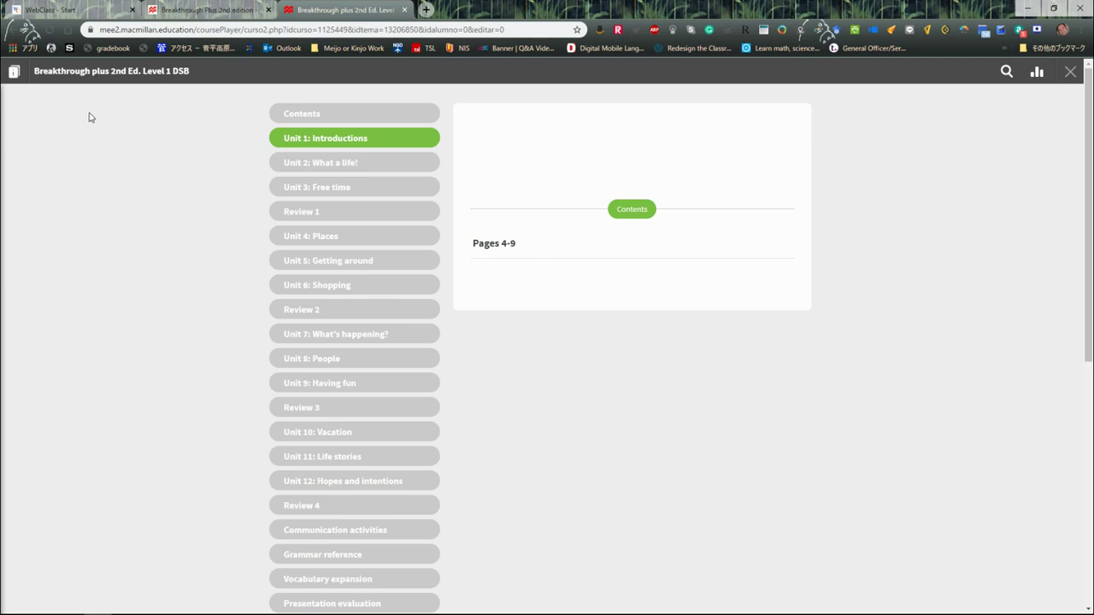
Show the Level 1 DSB details panel with its cover, ISBN, offline access and compatible devices
left_click(14, 72)
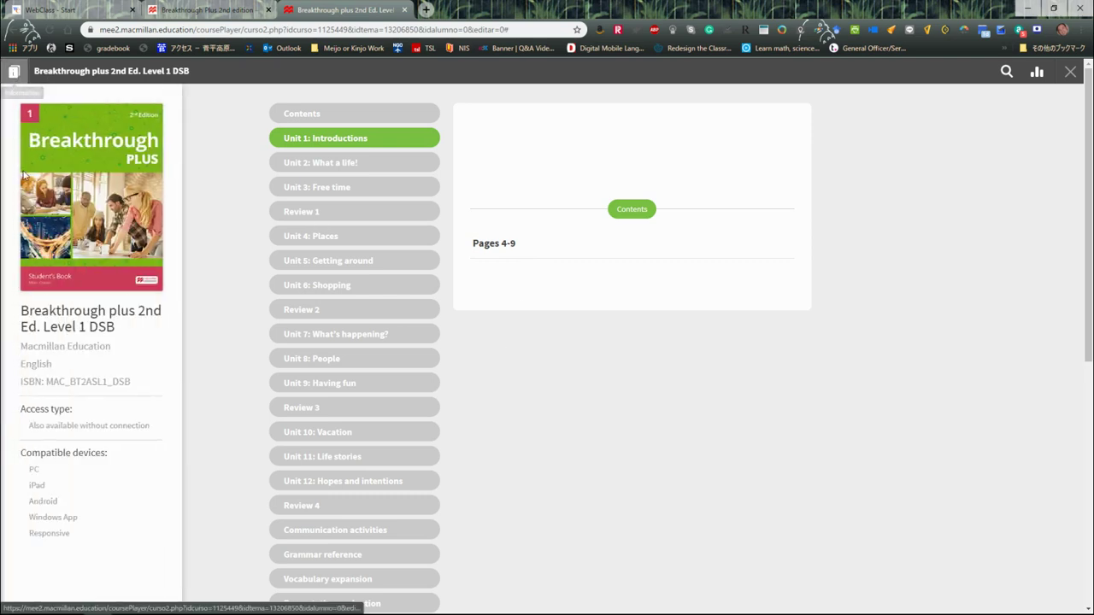